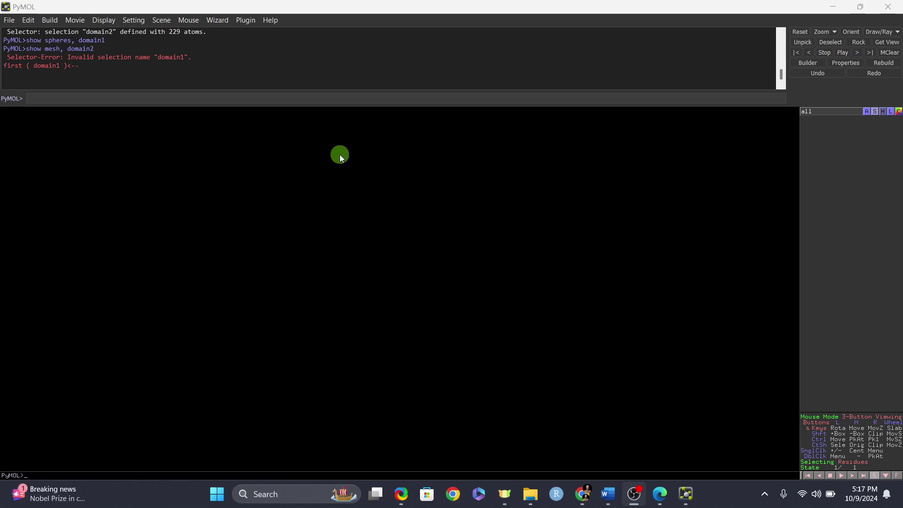
- Fetch the structure 1h0m from the database with async set to 0
click(324, 99)
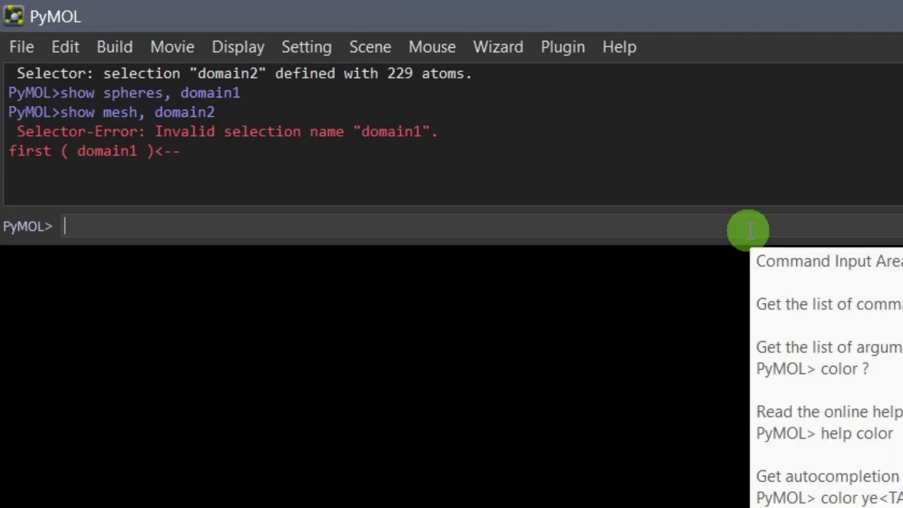
text(fetch)
text(1h0m)
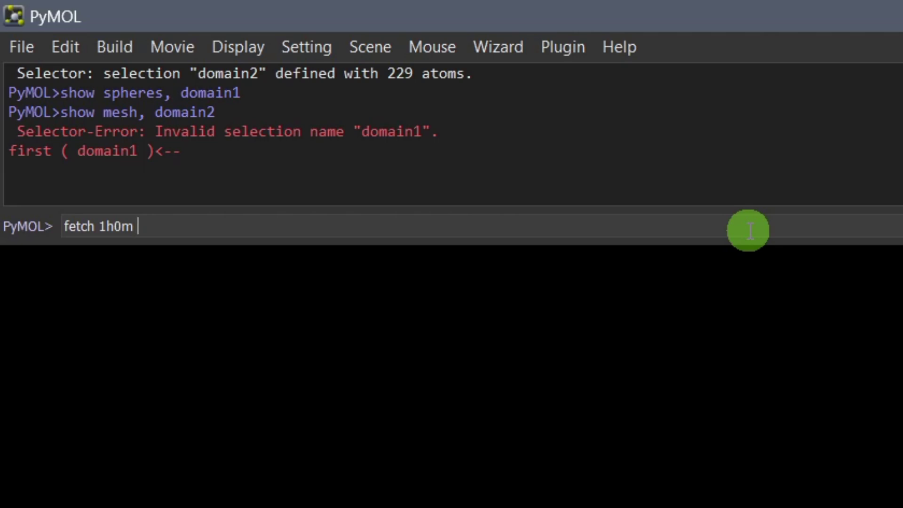
text(;)
key(BackSpace)
key(BackSpace)
text(, async= 0)
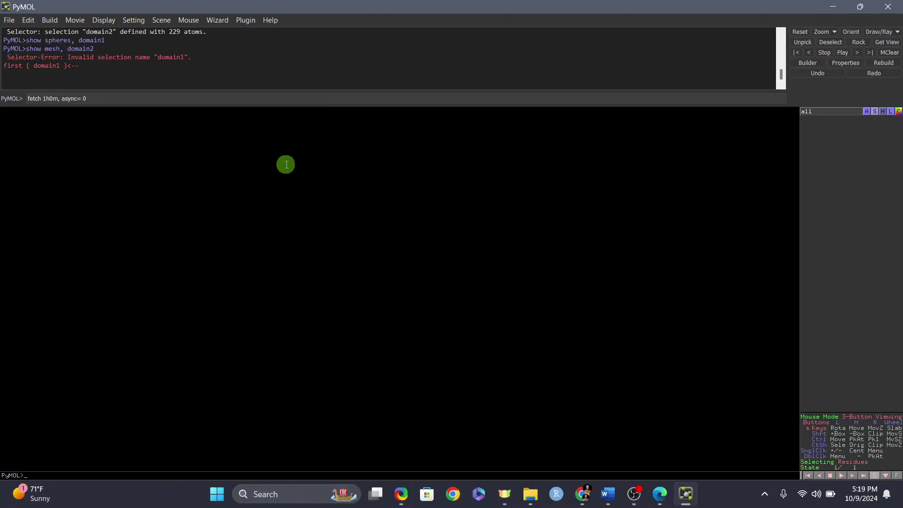
key(Return)
- Examine the fetched protein–DNA complex in cartoon form from several angles and distances
drag(416, 232, 396, 280)
drag(442, 393, 454, 305)
right_drag(454, 306, 433, 282)
drag(533, 297, 329, 310)
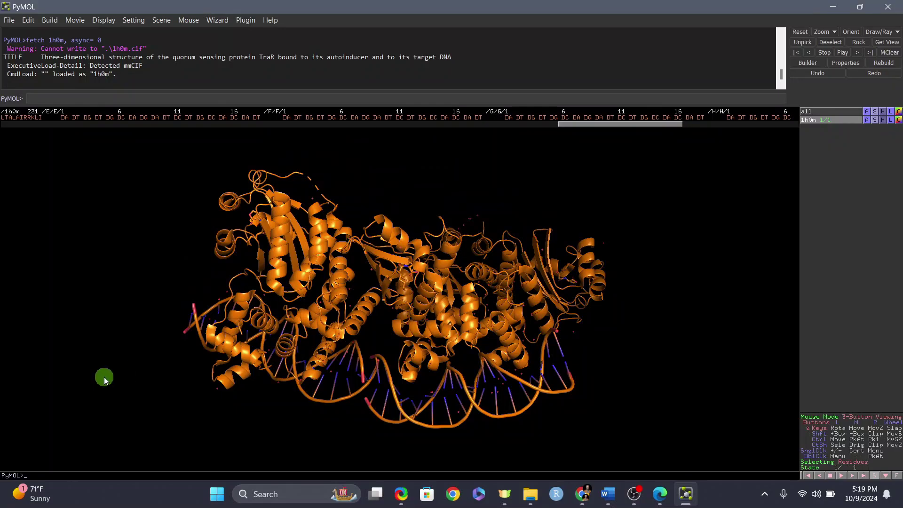
drag(475, 391, 366, 299)
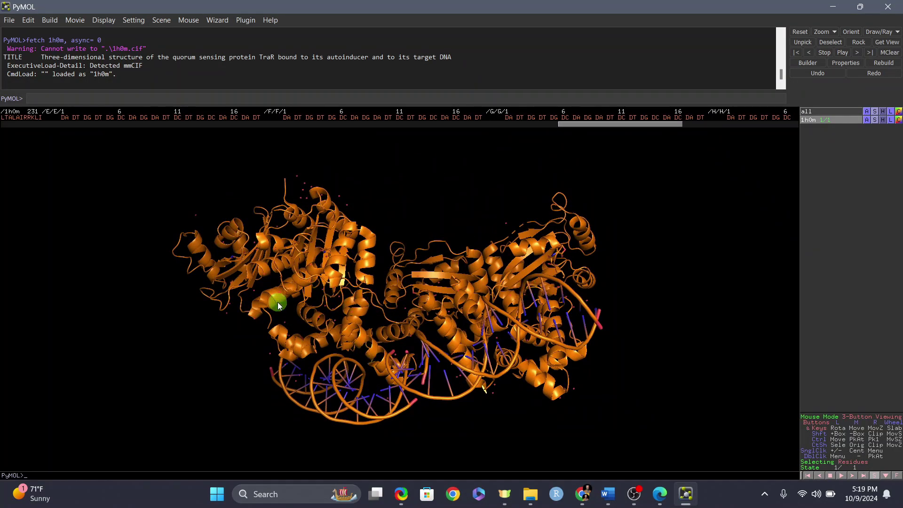
right_drag(427, 238, 498, 222)
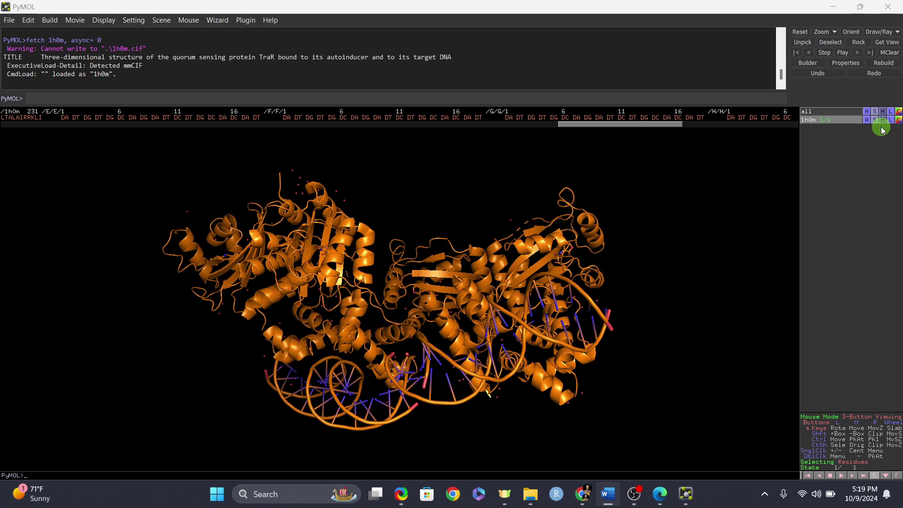
- Turn the display of the 1h0m object off and back on
click(818, 118)
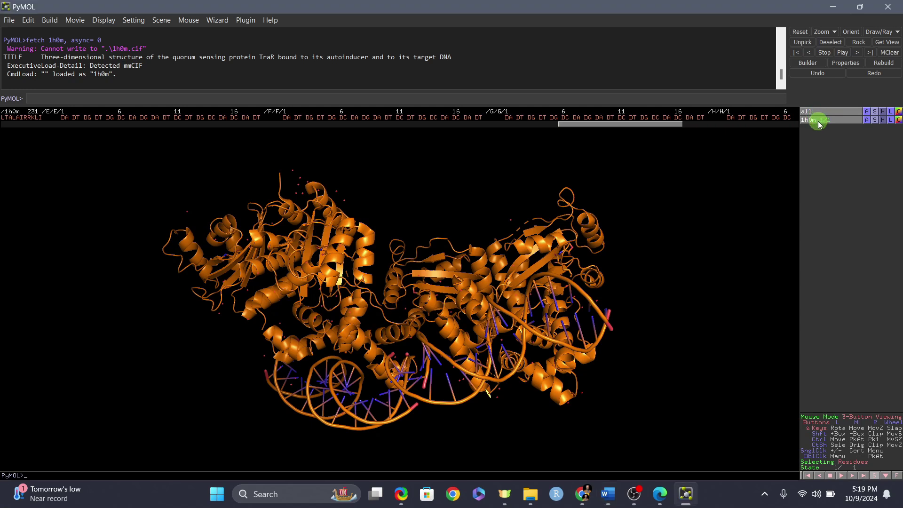
click(820, 122)
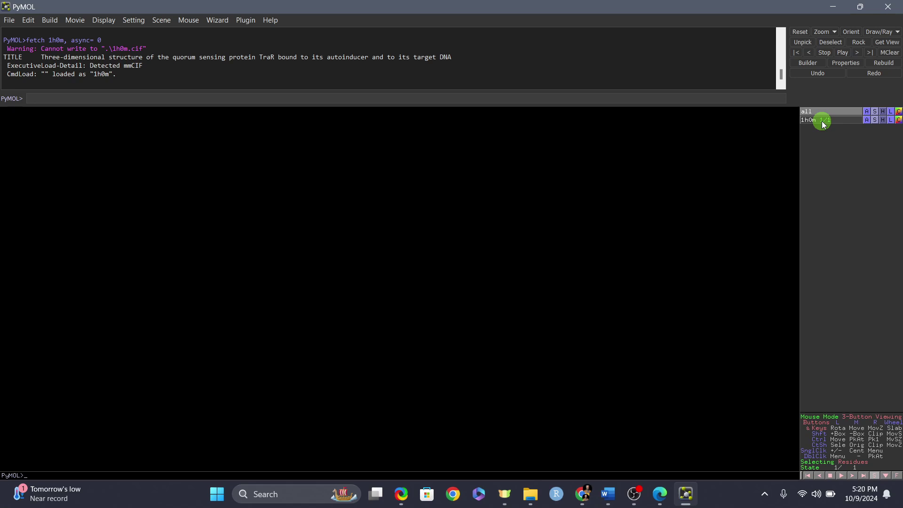
click(822, 121)
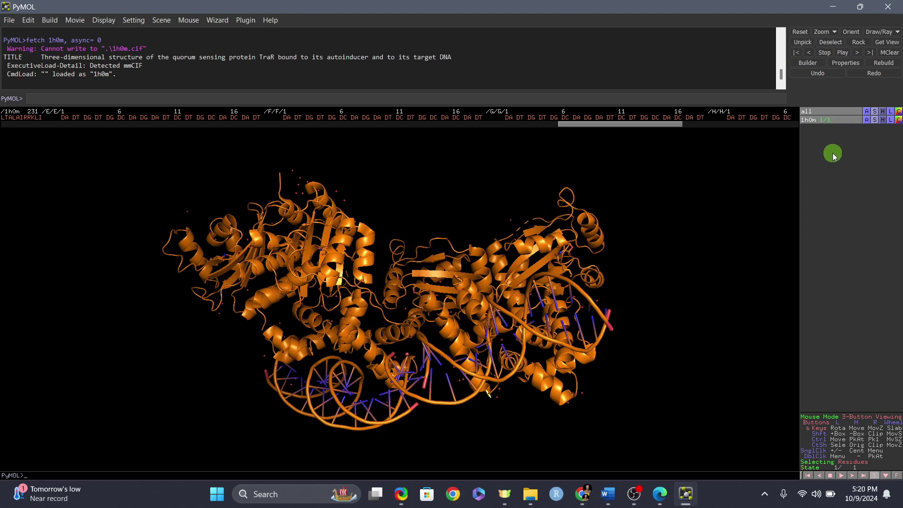
- Hide every representation of all objects, and display everything as sticks with the command "show sticks, all"
click(882, 113)
click(875, 129)
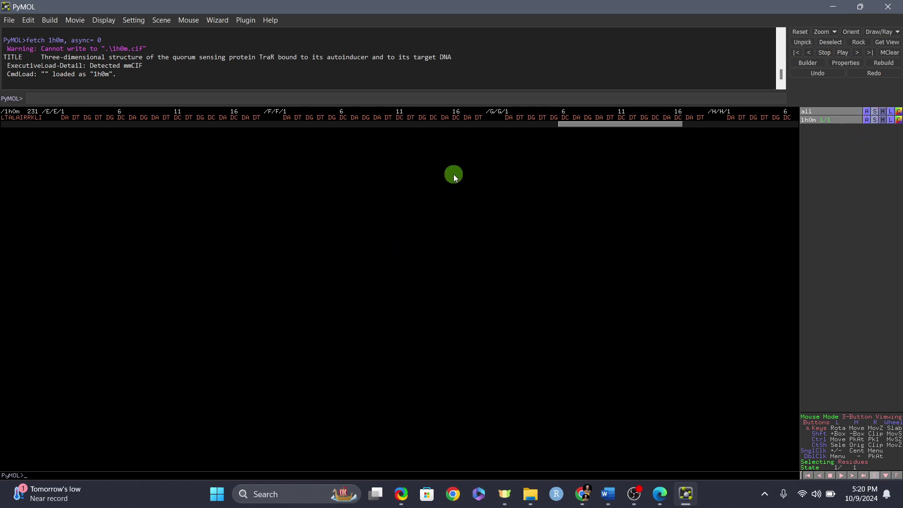
click(244, 98)
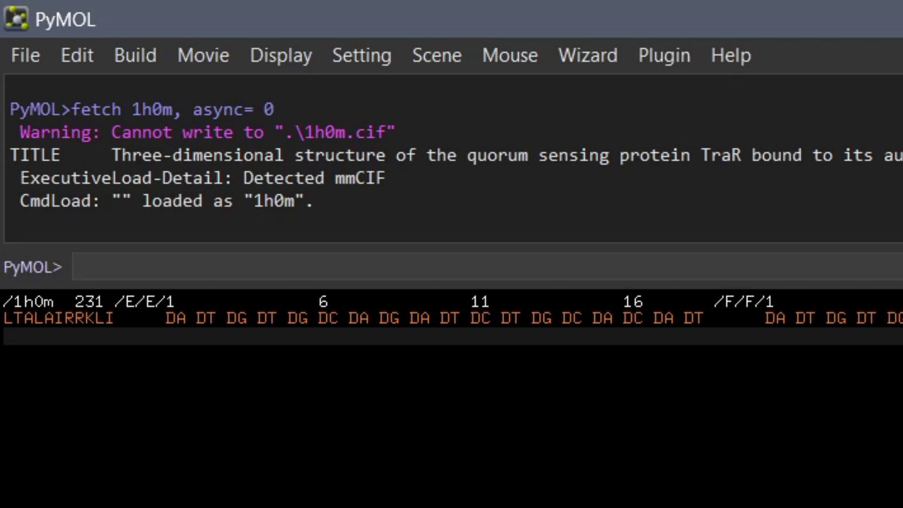
text(s)
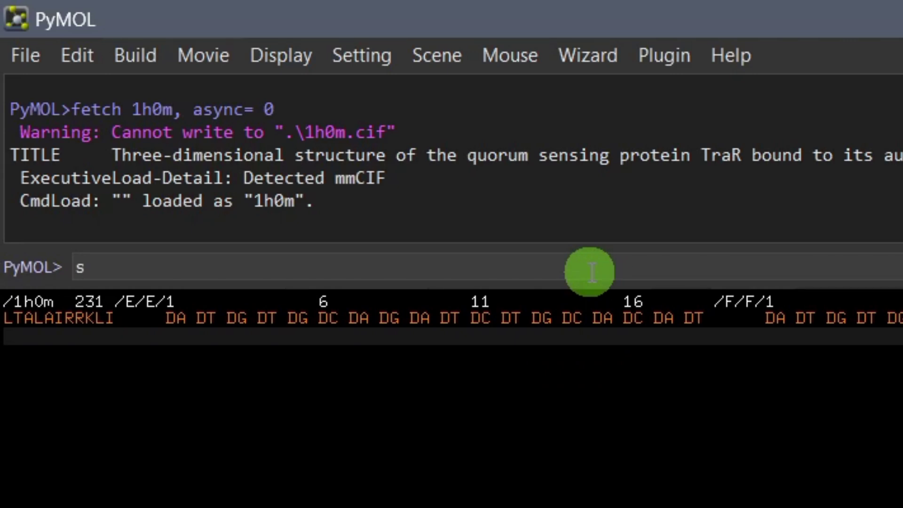
text(how sticks)
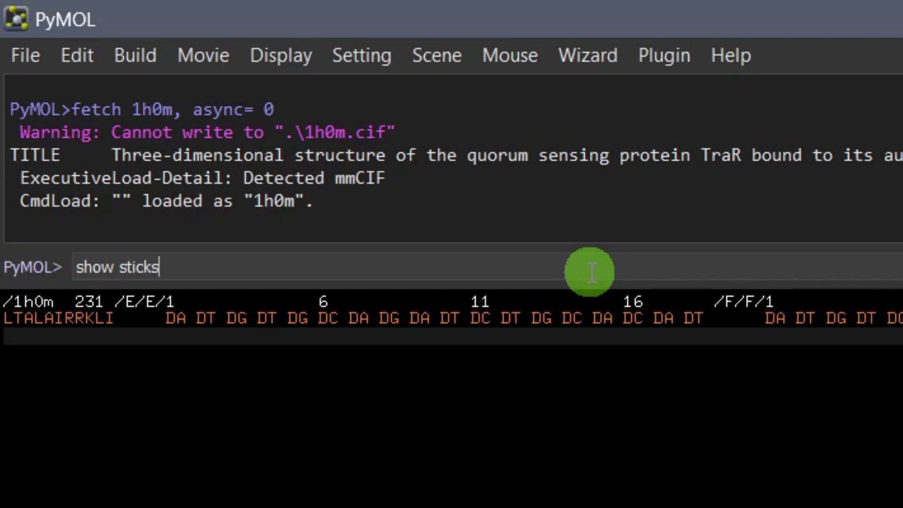
text(, all)
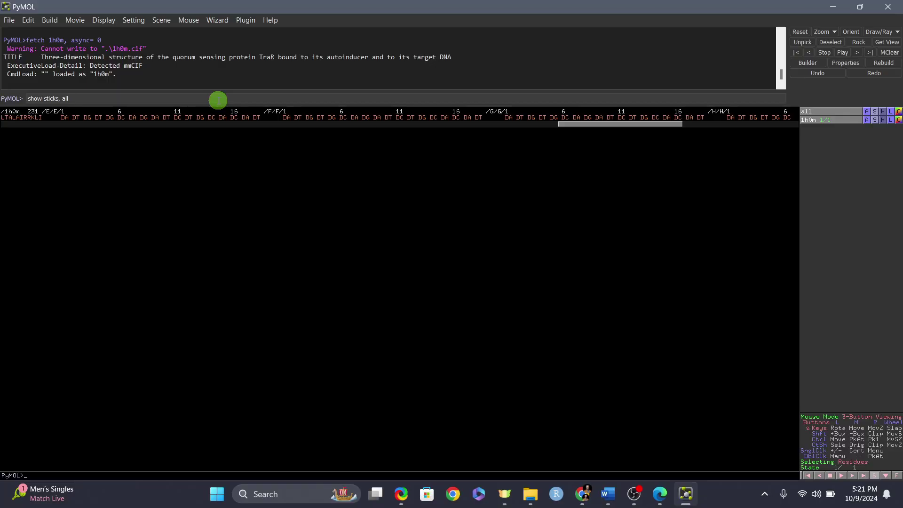
key(Return)
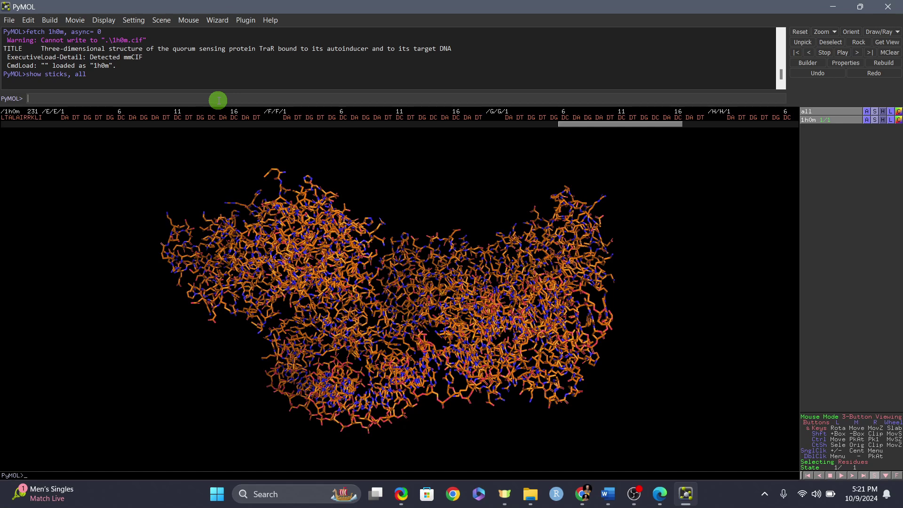
- Hide the sticks along with everything else, and display all objects as cartoon with "show cartoon, all"
right_drag(694, 253, 677, 376)
drag(482, 320, 341, 312)
drag(254, 314, 508, 301)
right_drag(508, 301, 483, 155)
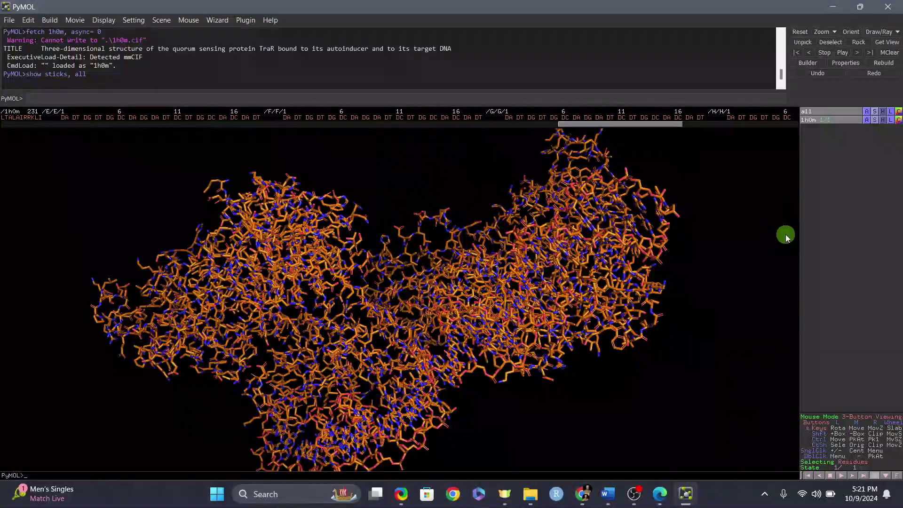
click(884, 113)
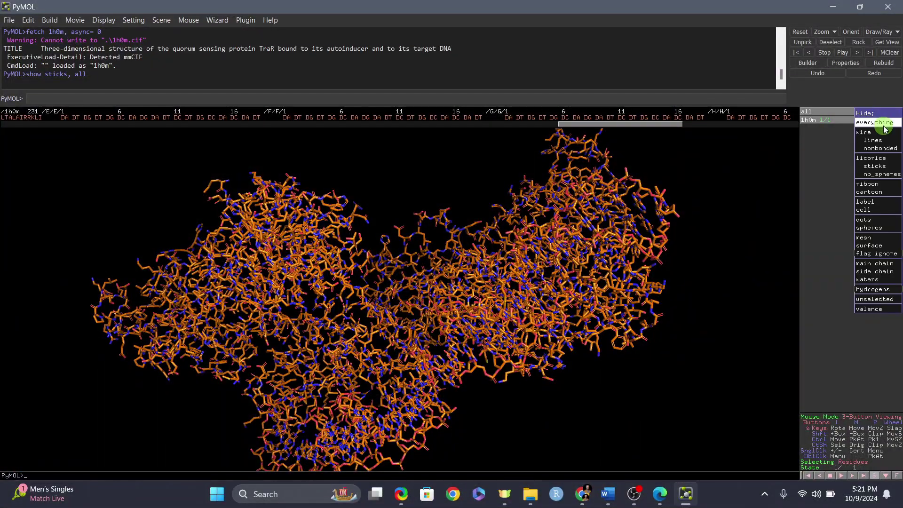
click(880, 121)
click(92, 100)
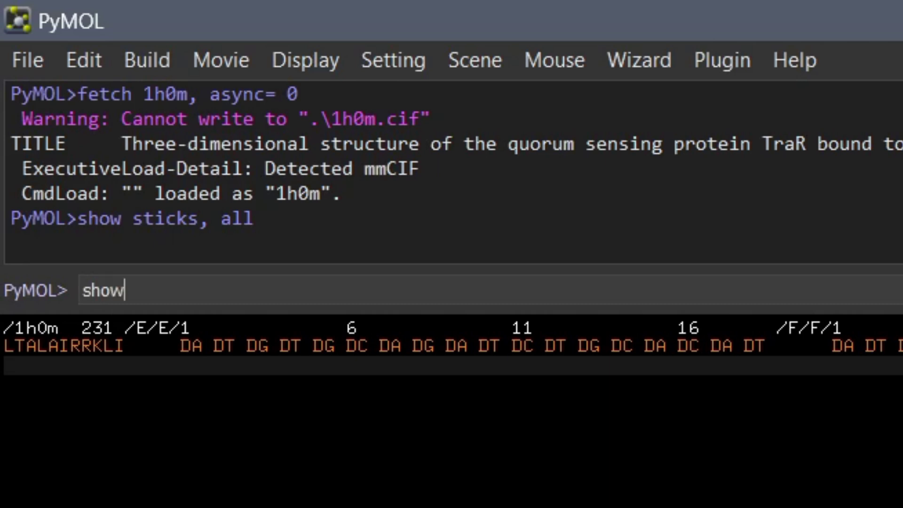
text(artoon)
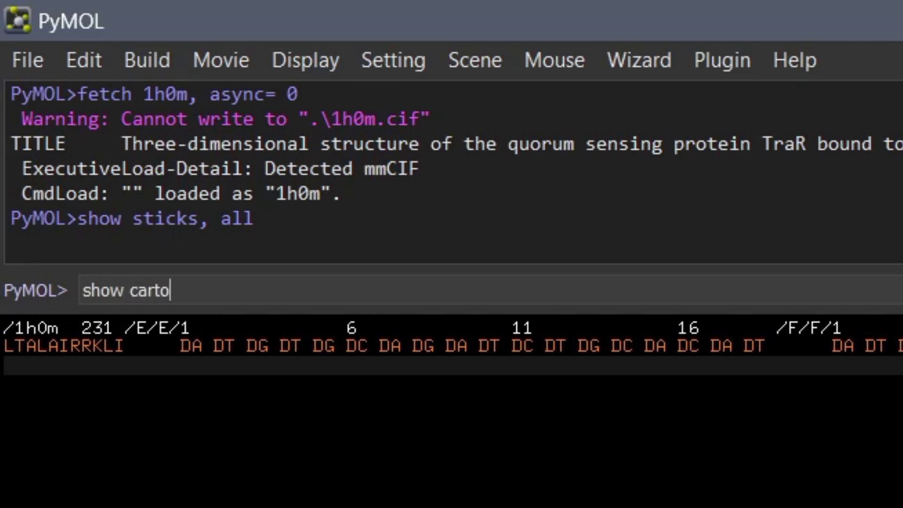
text(, all)
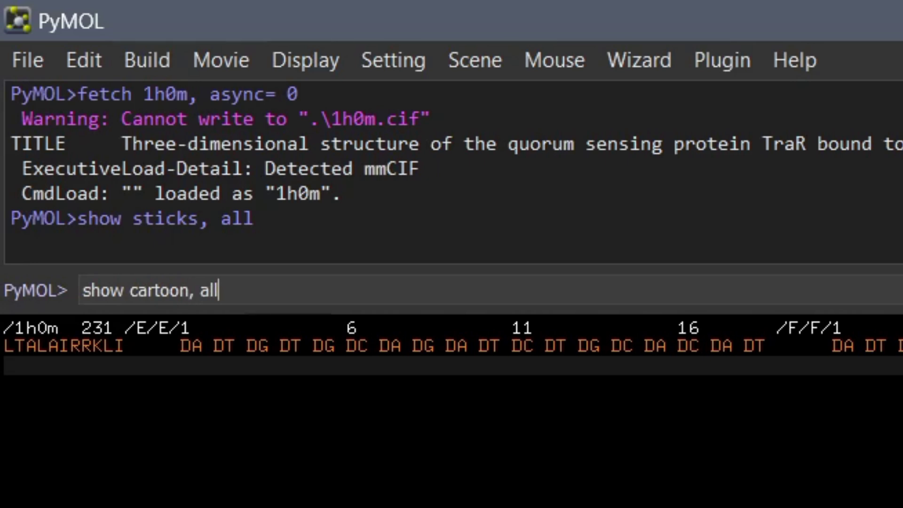
key(Return)
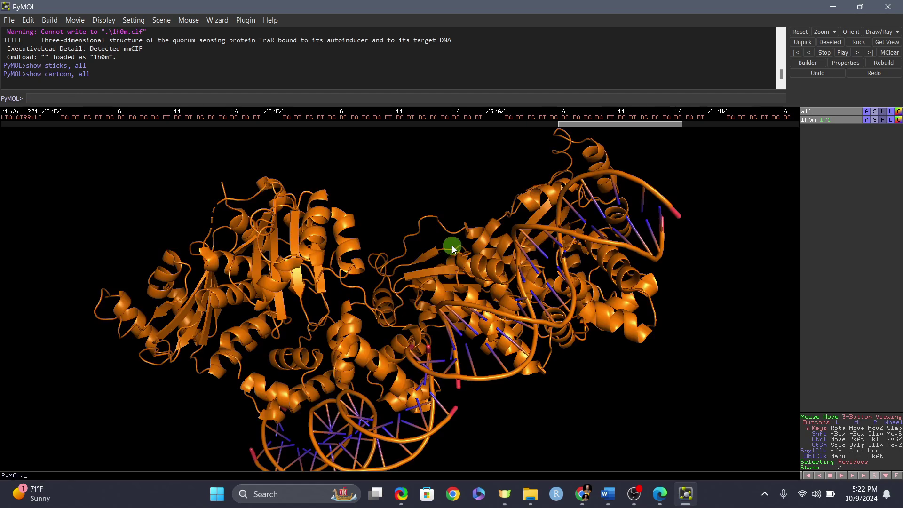
- Hide the structure's cartoon along with everything else, and display all objects as lines with "show lines, all"
right_drag(448, 227, 450, 303)
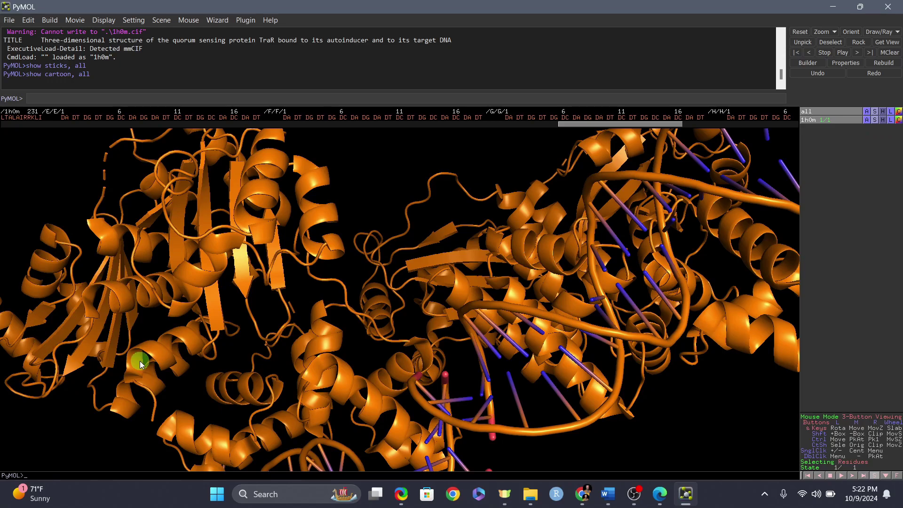
right_drag(478, 286, 441, 164)
drag(441, 164, 446, 302)
drag(408, 395, 301, 315)
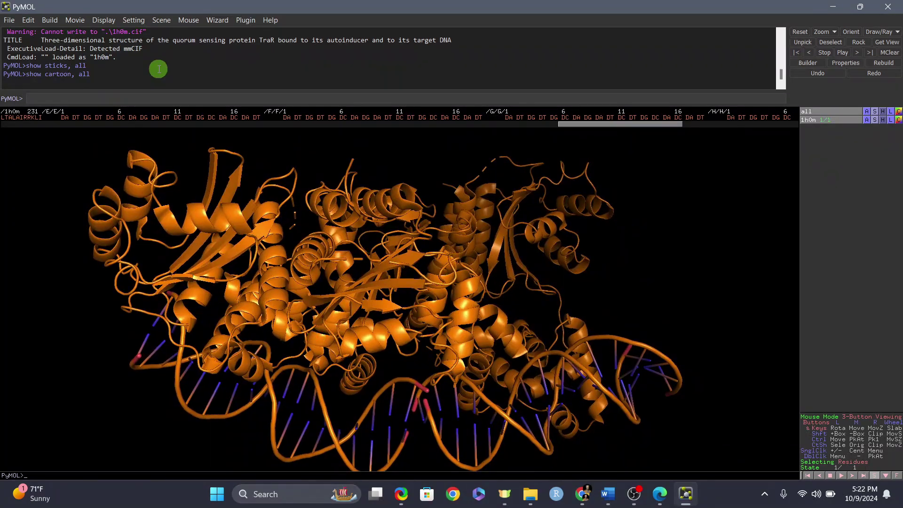
click(146, 99)
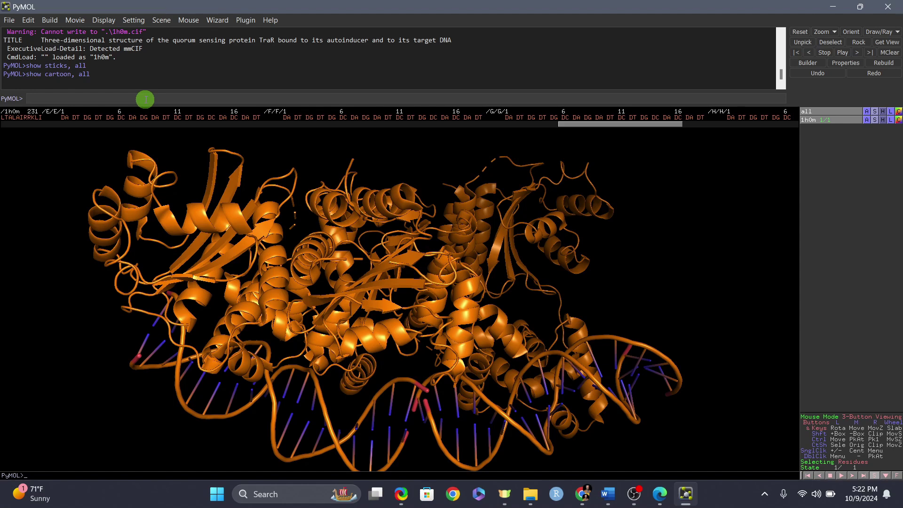
click(882, 121)
click(877, 123)
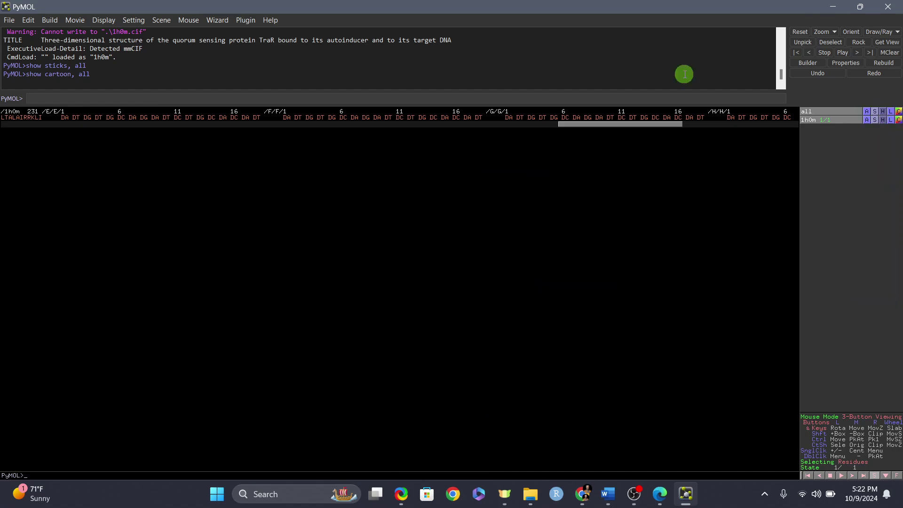
click(360, 99)
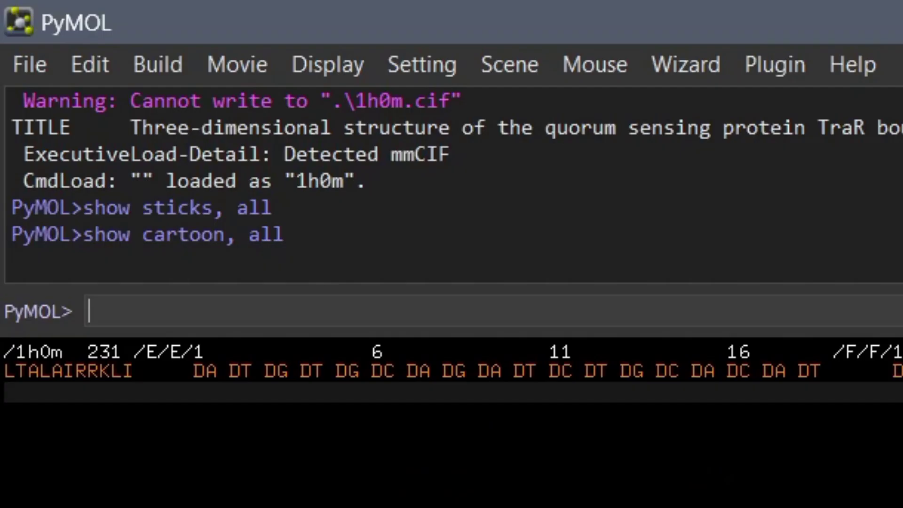
text(show)
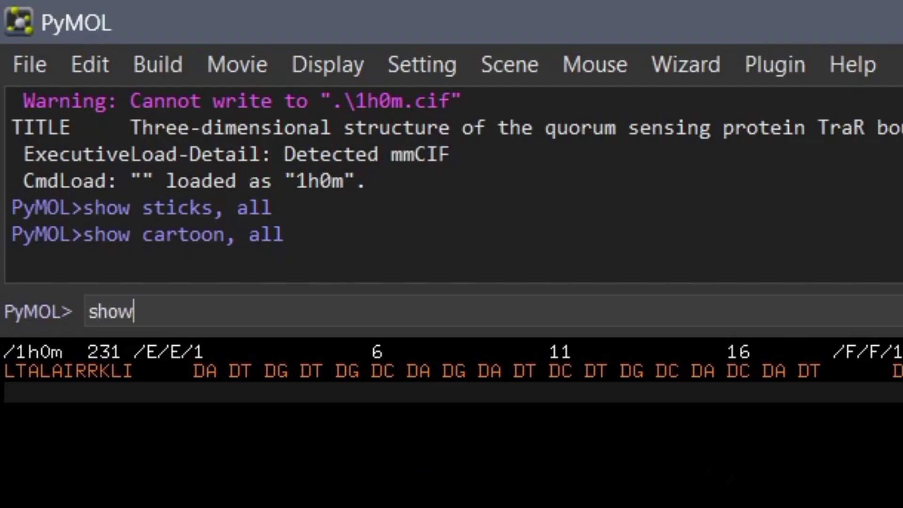
text( lines)
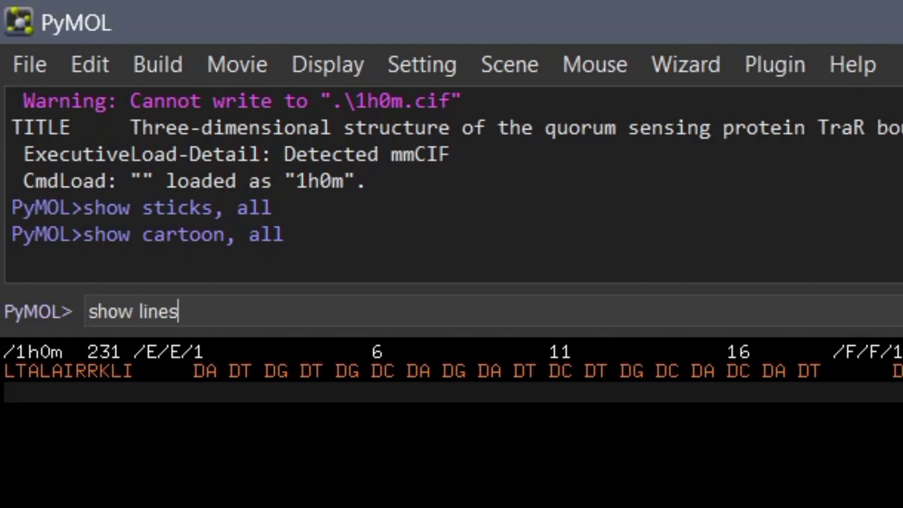
text(, all)
key(Return)
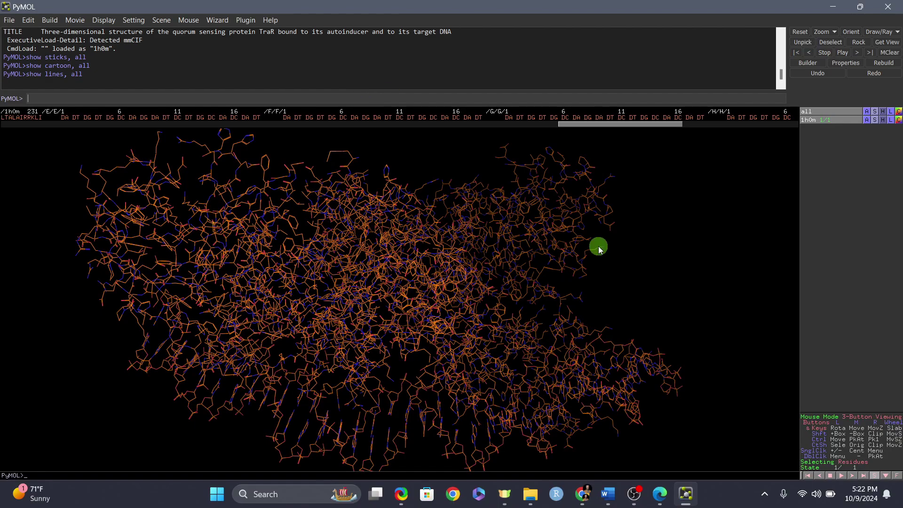
- Display all objects as a mesh with the command "show mesh, all"
right_drag(594, 255, 646, 249)
drag(646, 249, 351, 245)
right_drag(254, 249, 406, 241)
drag(407, 241, 518, 232)
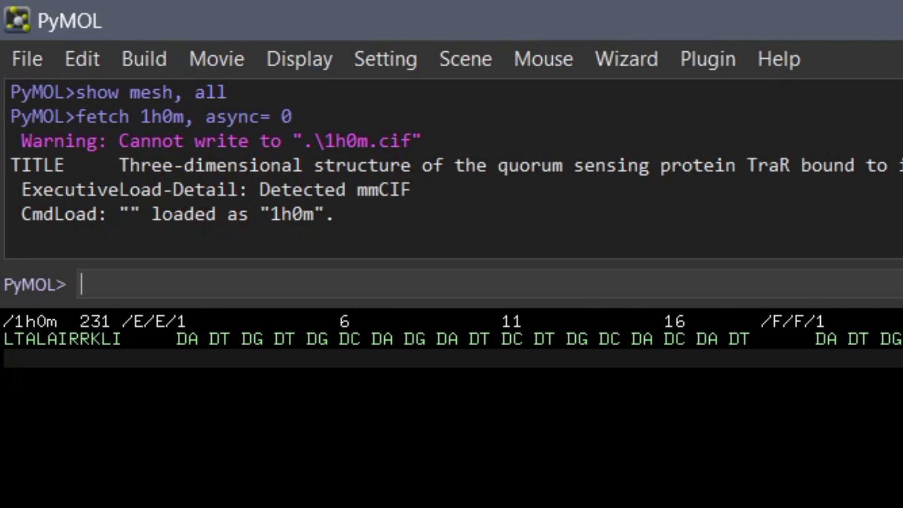
text(ow c)
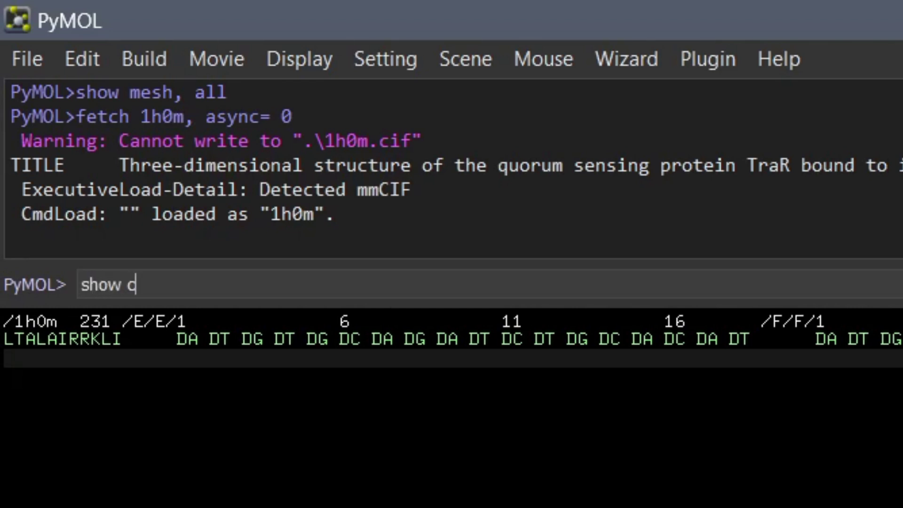
text( mses)
key(BackSpace)
key(BackSpace)
text(sh, all)
key(Return)
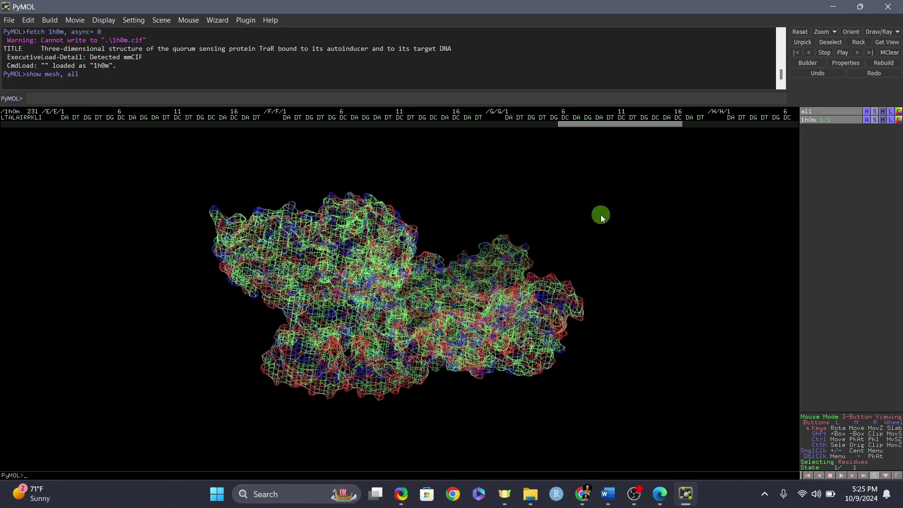
- Inspect the mesh from different angles and hide every representation of all objects
drag(600, 214, 392, 315)
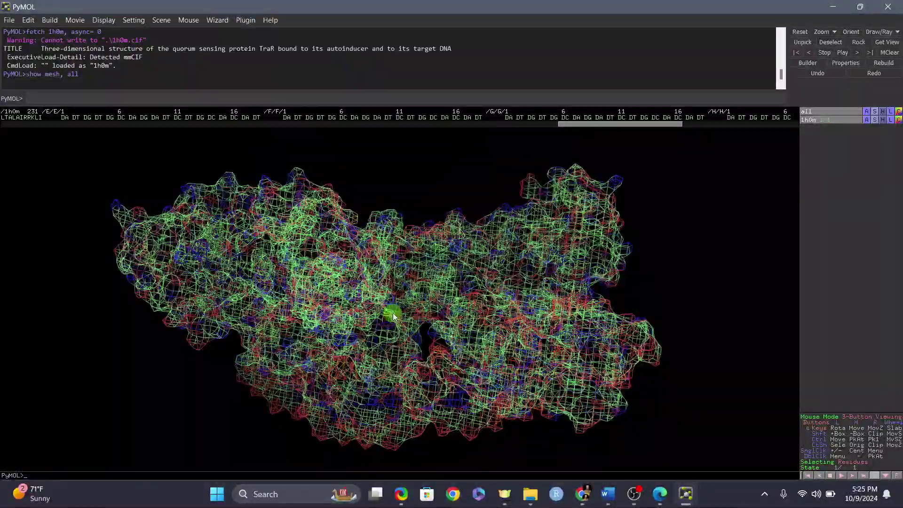
right_drag(715, 220, 713, 334)
drag(304, 244, 436, 278)
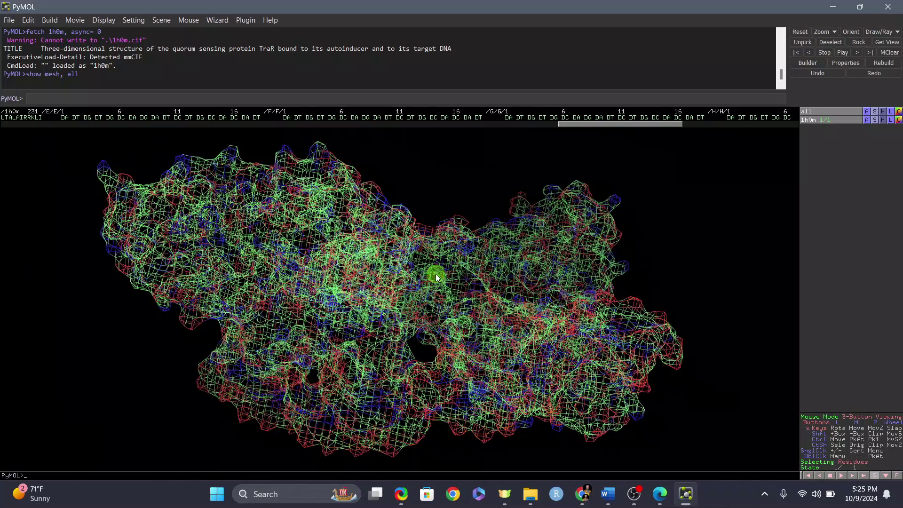
click(885, 115)
click(877, 127)
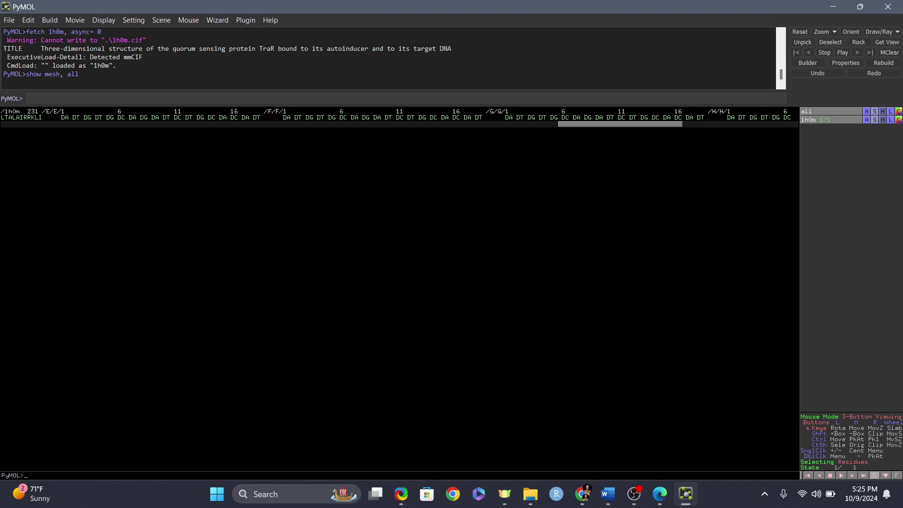
- Display all objects as spheres with the command "show spheres, all"
click(139, 95)
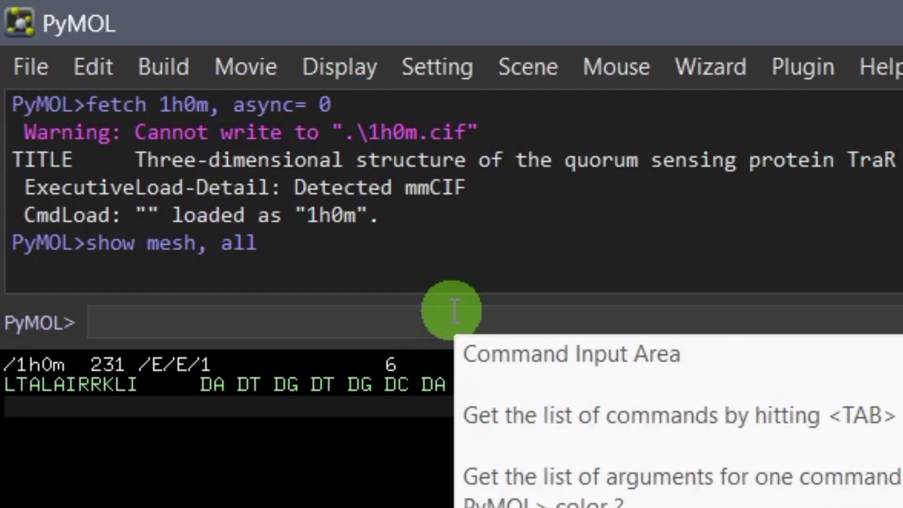
text(show spheres, all)
key(Return)
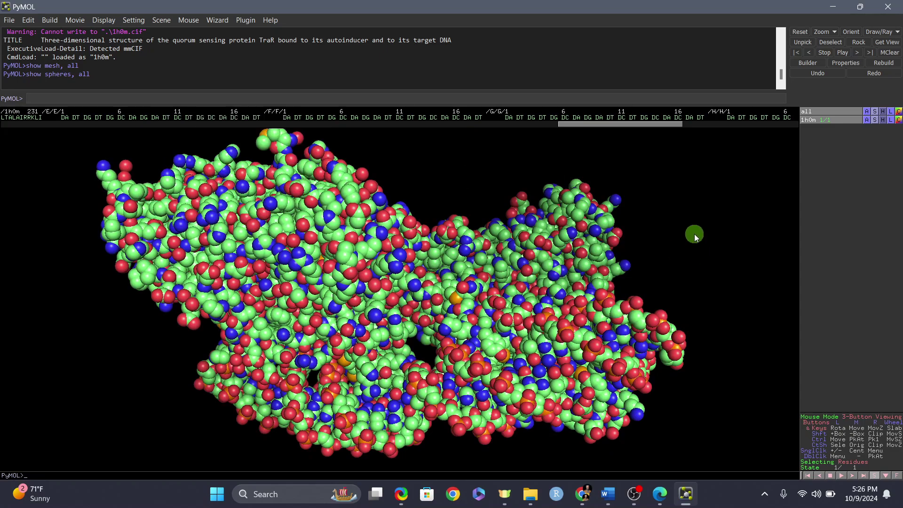
- Inspect the sphere model from different angles and hide every representation of all objects
right_drag(689, 206, 623, 220)
drag(623, 220, 566, 243)
right_drag(691, 216, 695, 191)
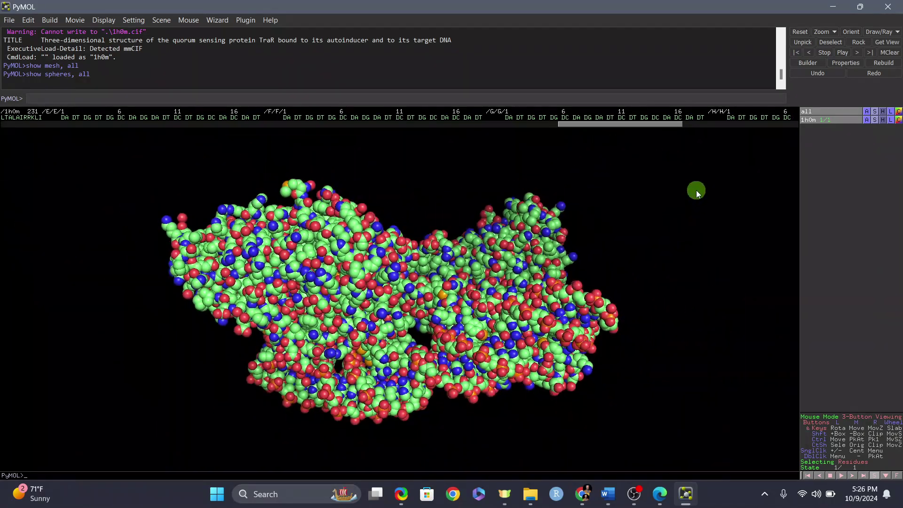
drag(474, 283, 589, 260)
drag(272, 234, 472, 207)
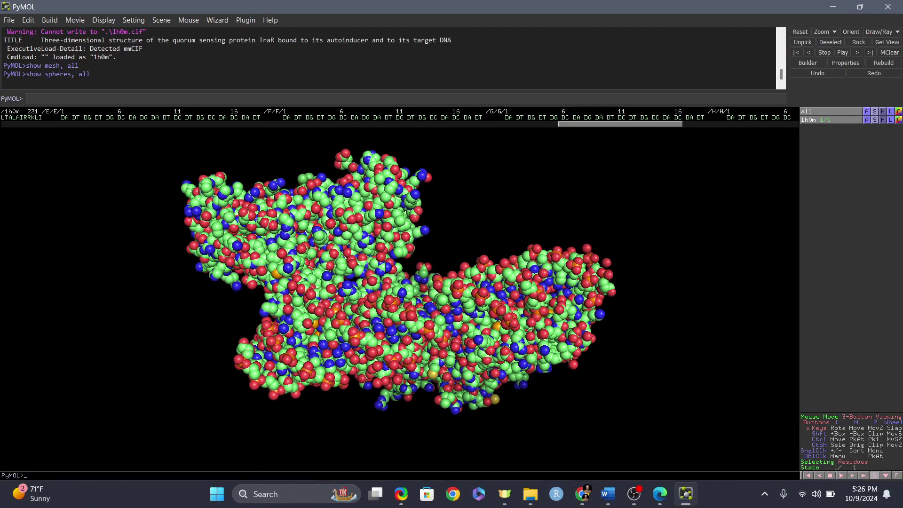
click(883, 114)
click(827, 130)
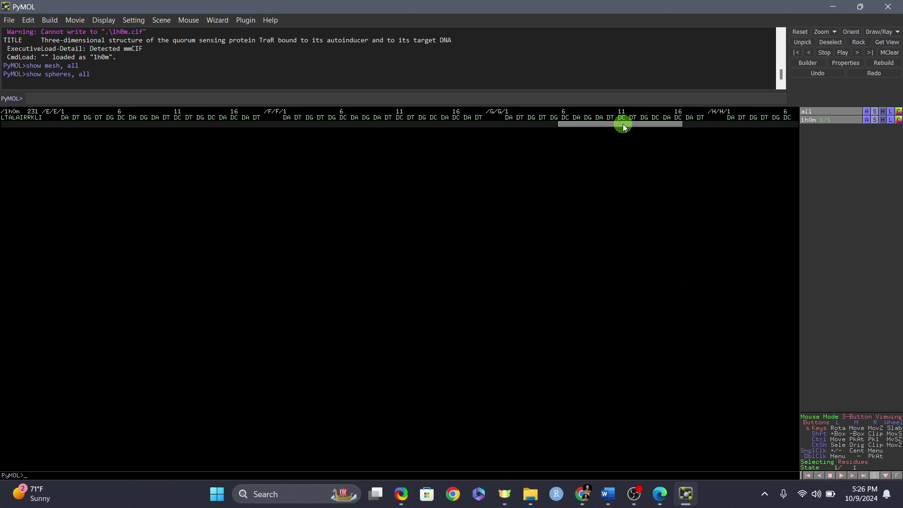
- Select the four LAE 1235 ligand residues of chains A, B, C and D in the sequence of 1h0m
drag(622, 125, 740, 130)
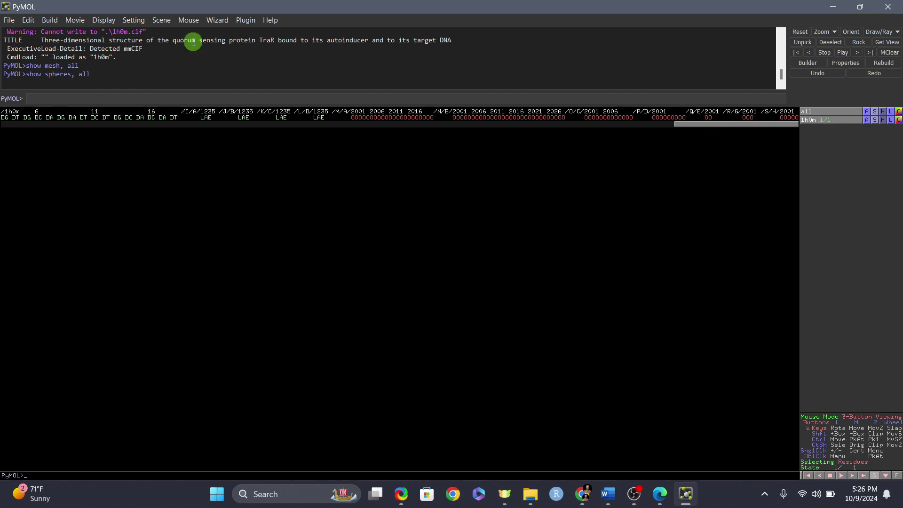
click(319, 117)
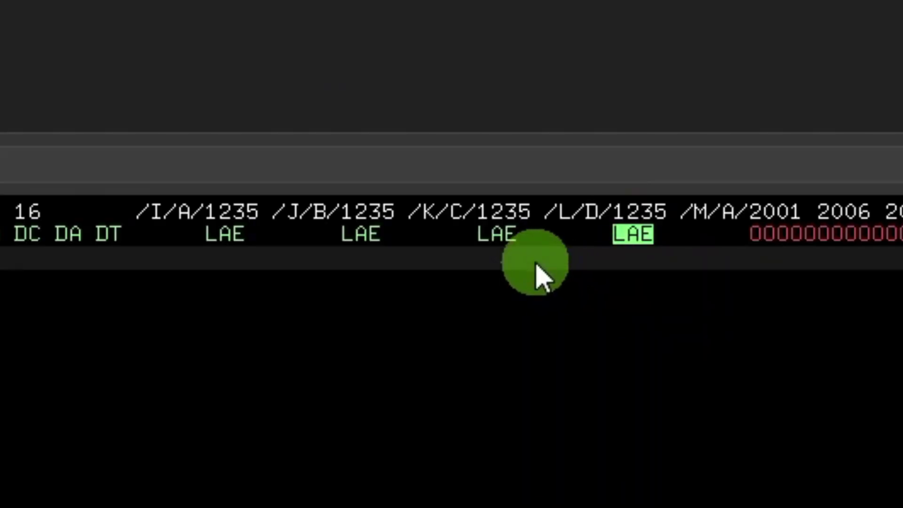
click(281, 117)
click(373, 237)
click(226, 235)
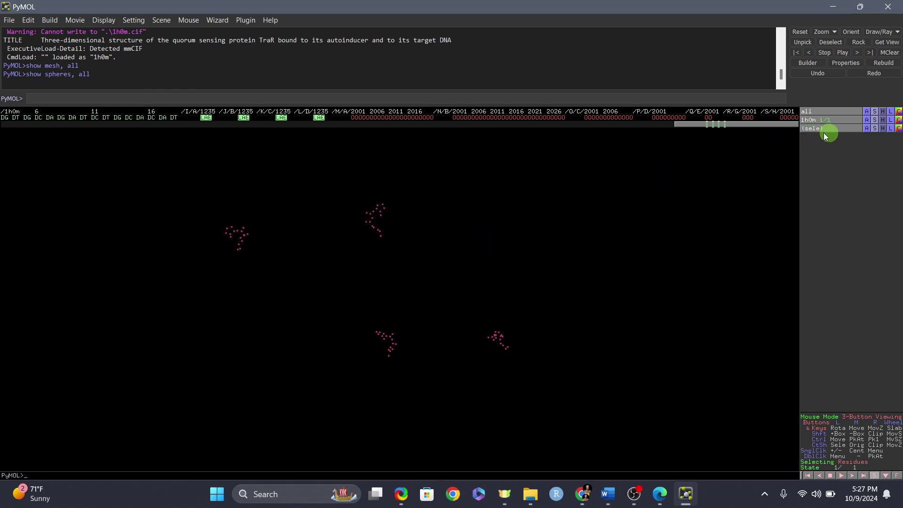
- Rename the LAE residue selection to "ligand" and clear its highlighting in the model
click(869, 131)
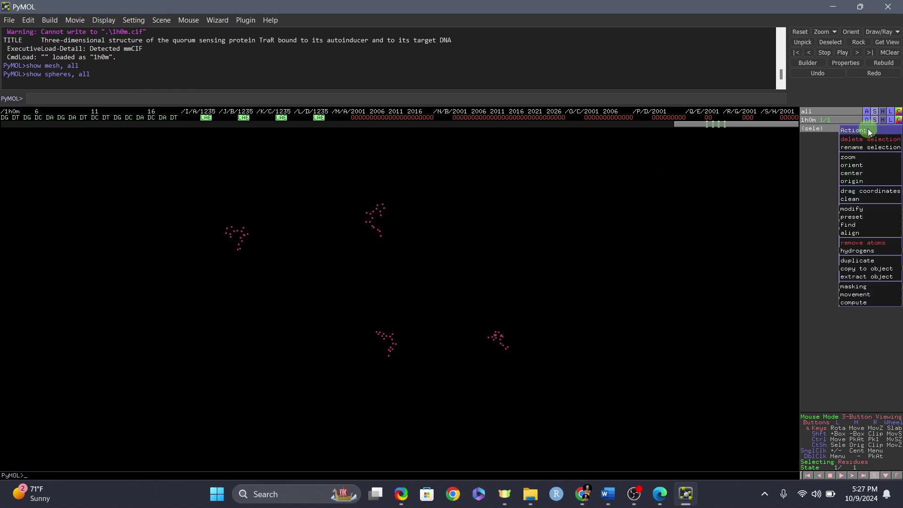
click(869, 151)
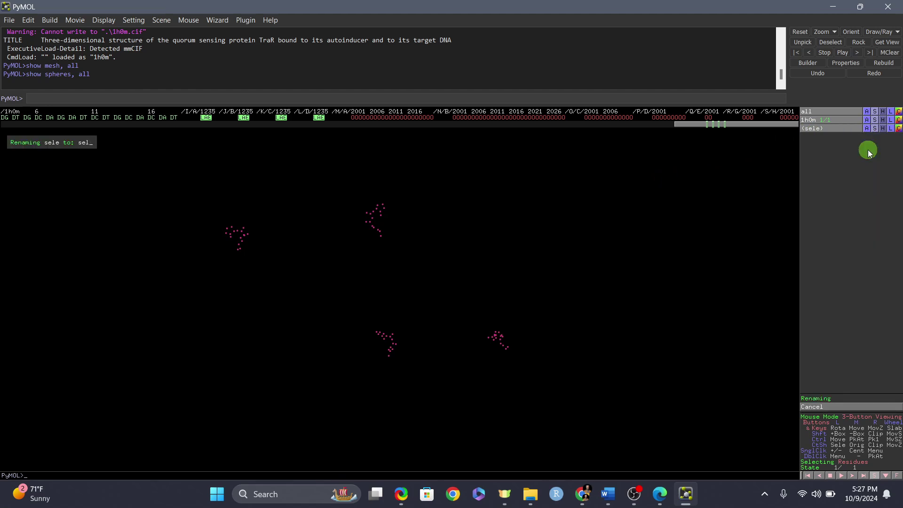
text(ligand)
key(Return)
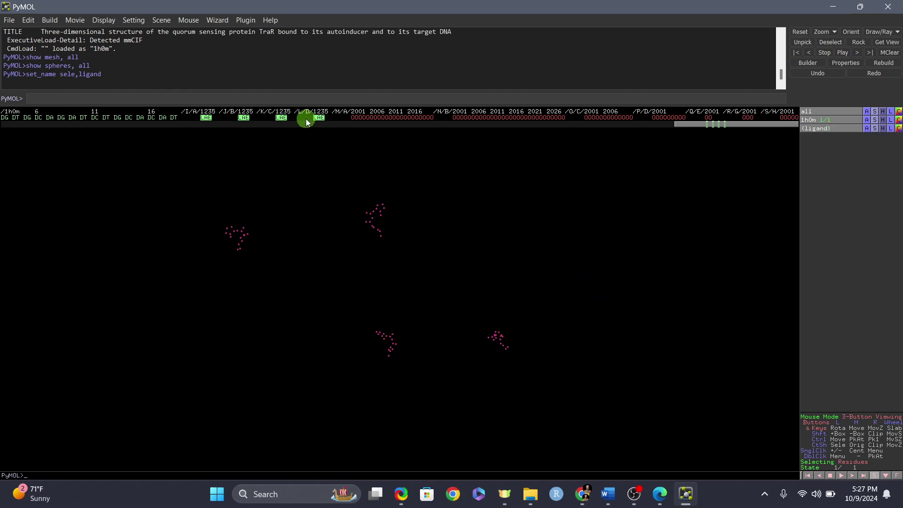
click(513, 402)
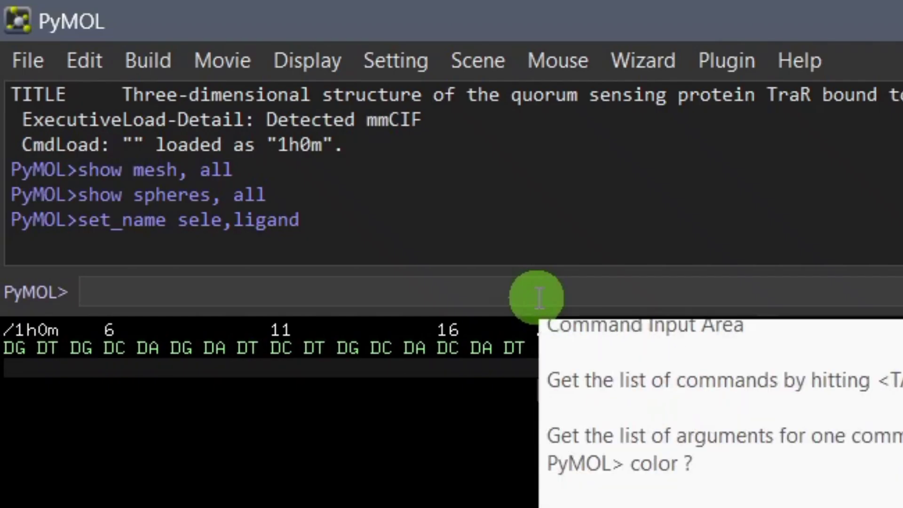
- Display the ligand selection as sticks with the command "show sticks, ligand"
text(show stick)
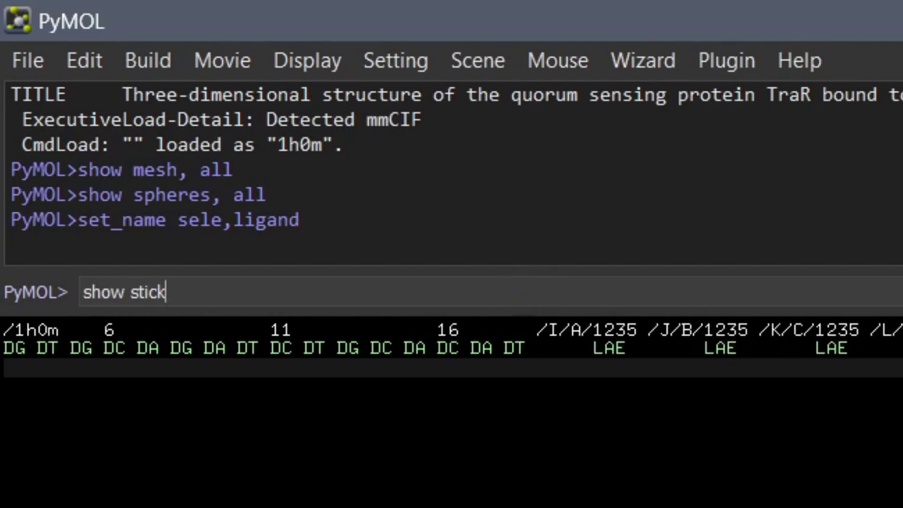
text(s, ligand)
key(Return)
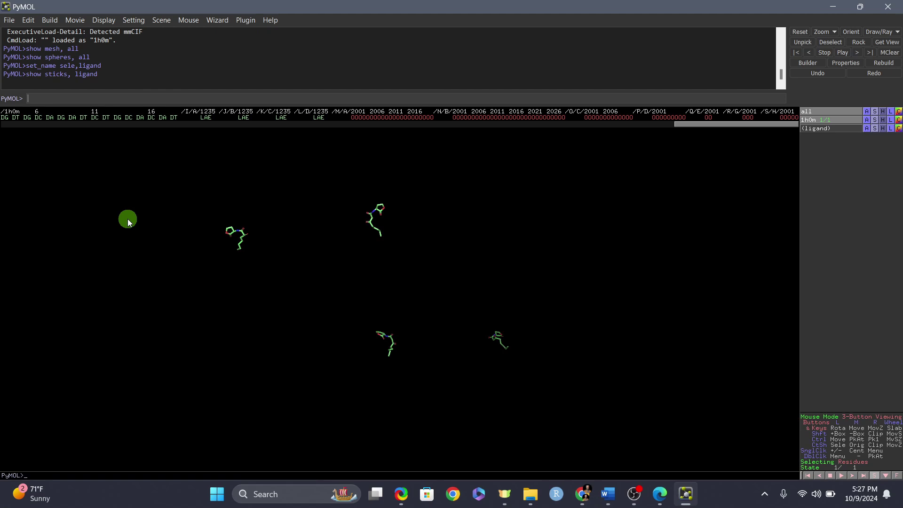
right_drag(476, 235, 465, 289)
middle_drag(464, 290, 450, 227)
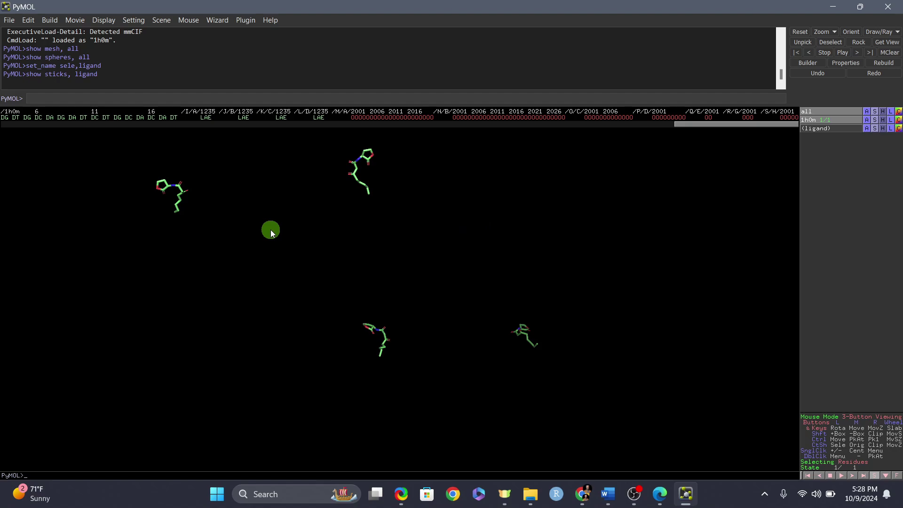
- Add the lines representation to the ligand selection with the command "show lines, ligand"
click(63, 99)
text(show )
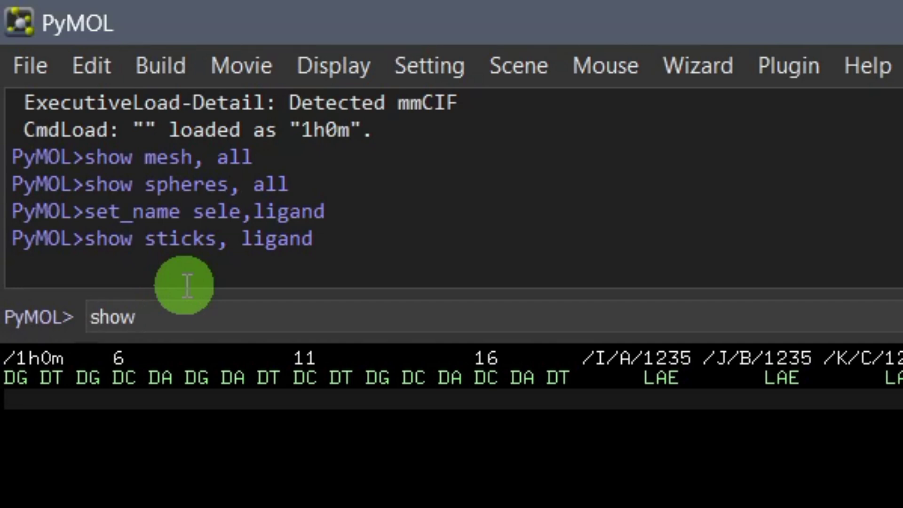
text(lines, ligan)
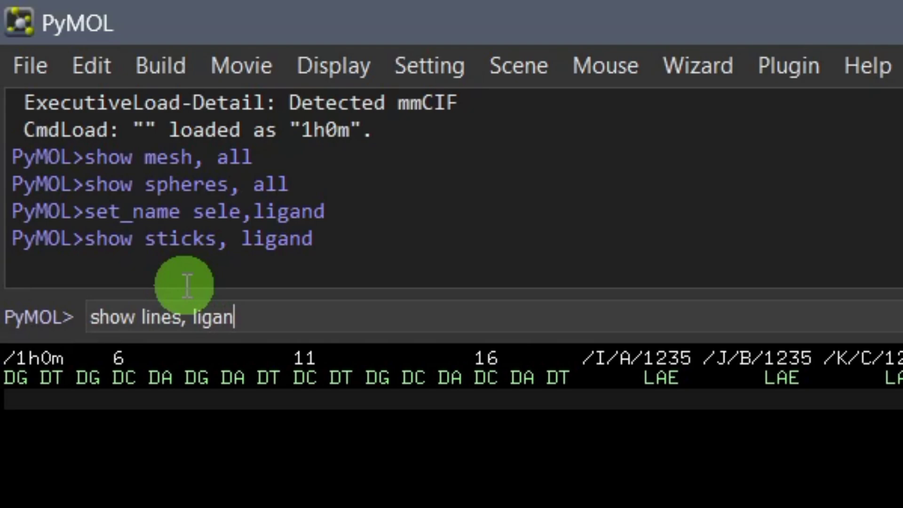
text(d)
key(Return)
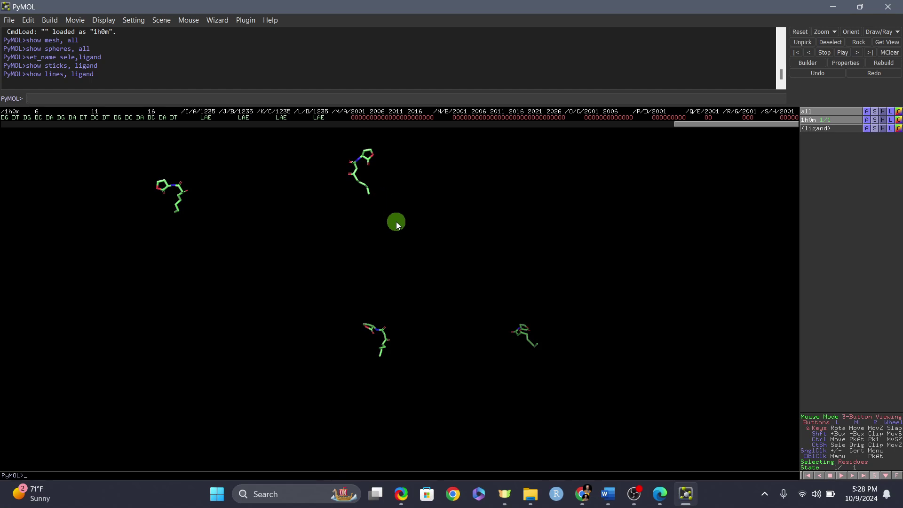
- Inspect one of the ligand molecules up close and hide every representation of the structure
right_drag(441, 264, 434, 473)
middle_drag(368, 388, 410, 249)
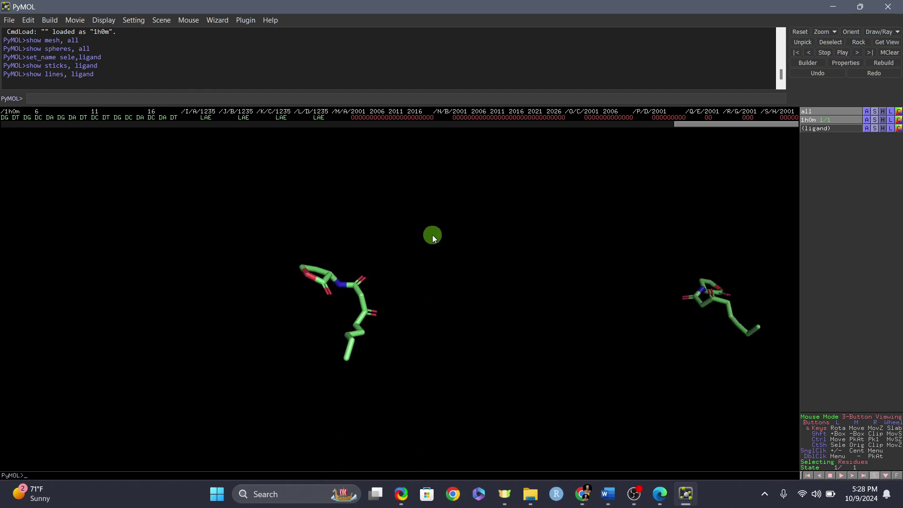
right_drag(410, 250, 445, 429)
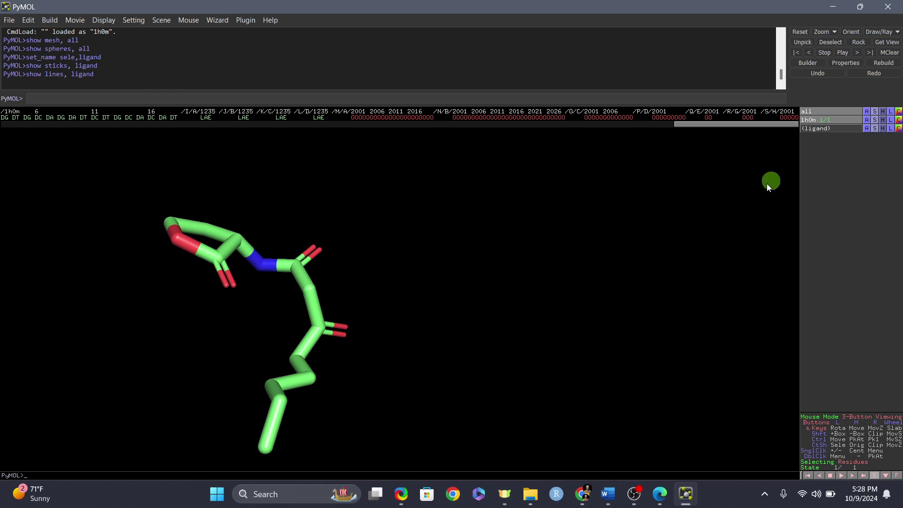
middle_drag(305, 305, 442, 253)
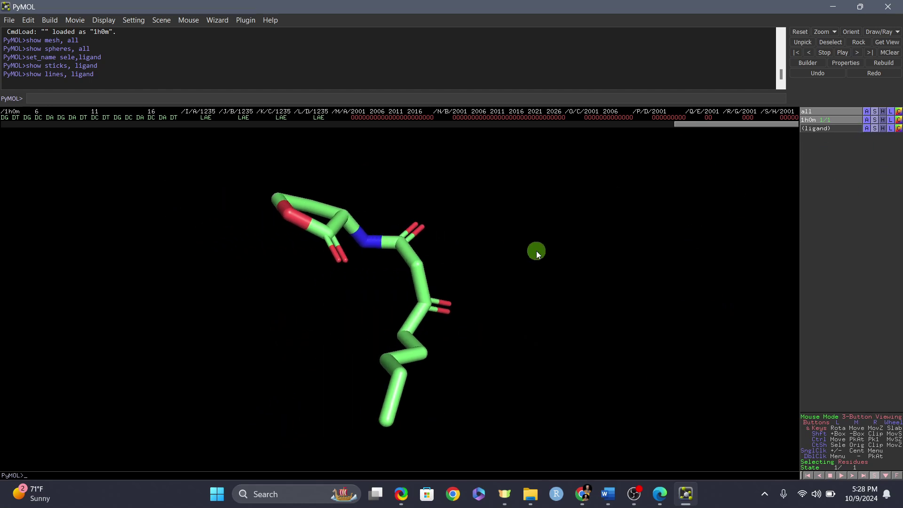
click(883, 113)
click(879, 122)
click(881, 120)
click(880, 143)
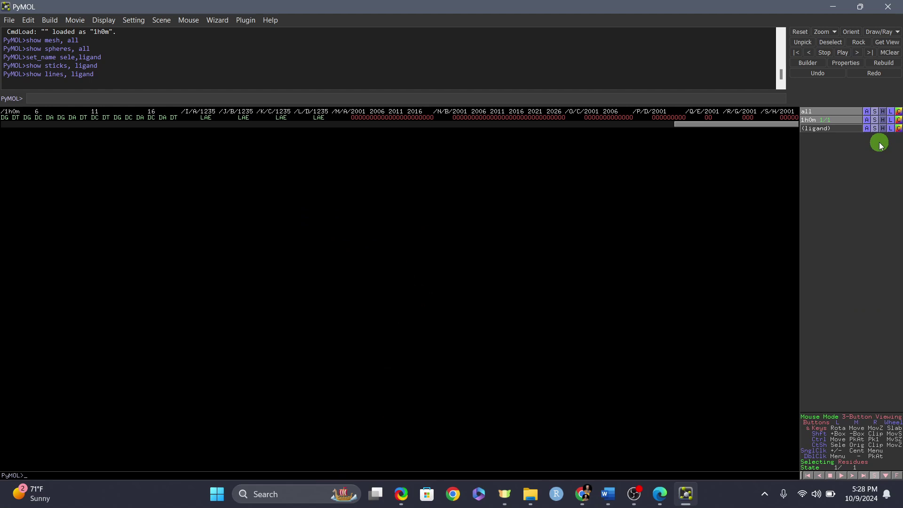
- Display the ligand selection only as lines by repeating the command "show lines, ligand"
click(259, 98)
key(Up)
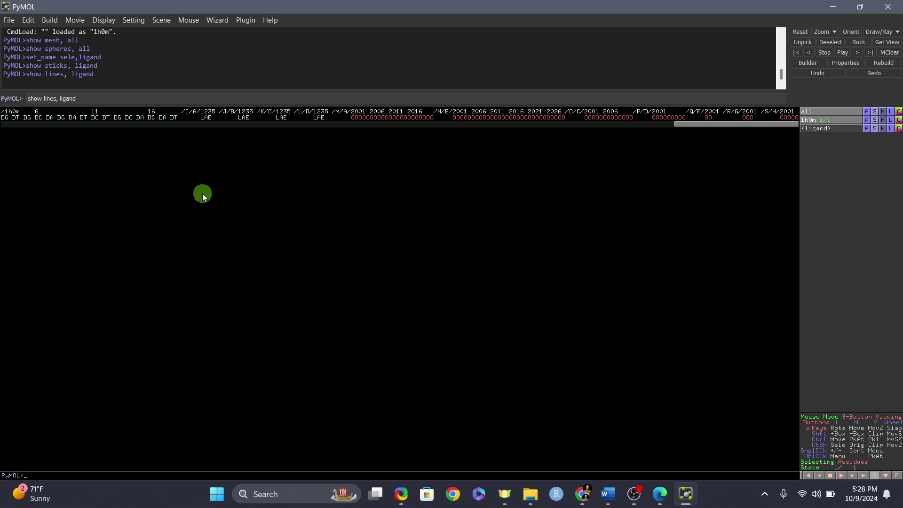
key(Return)
drag(479, 182, 333, 310)
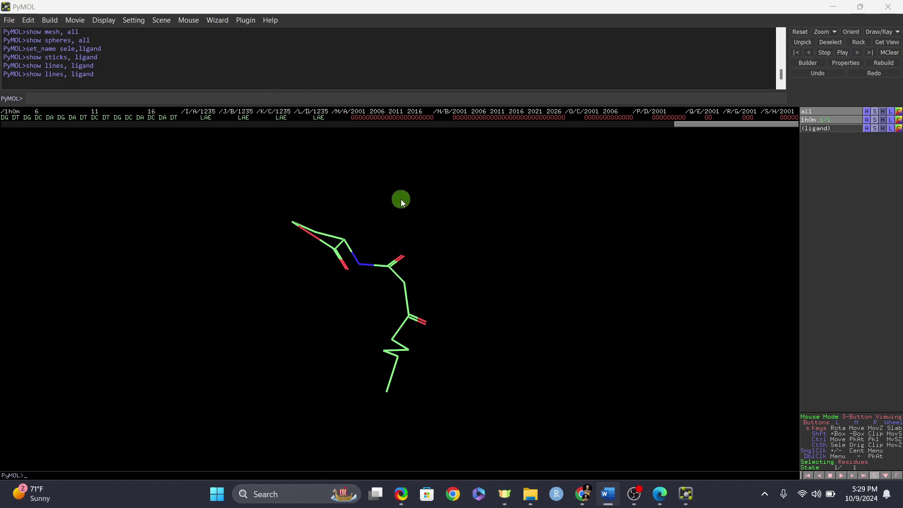
click(866, 128)
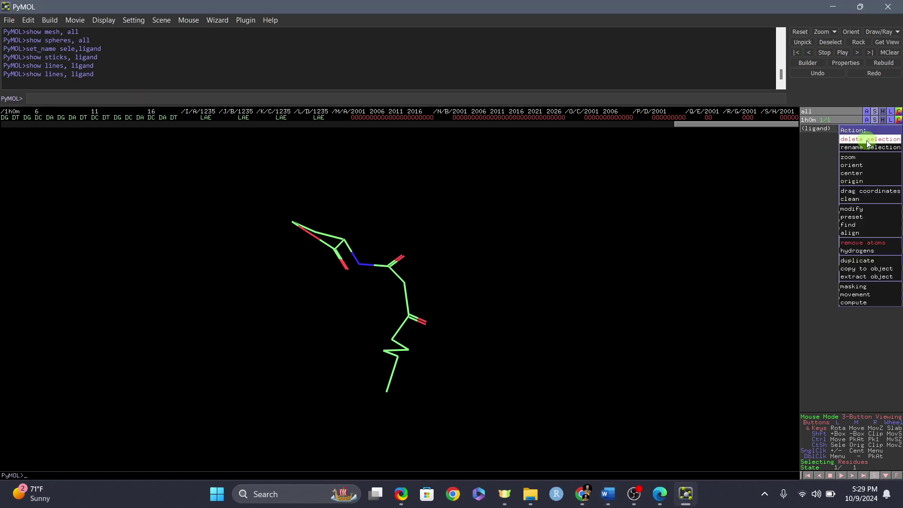
mouse_move(854, 233)
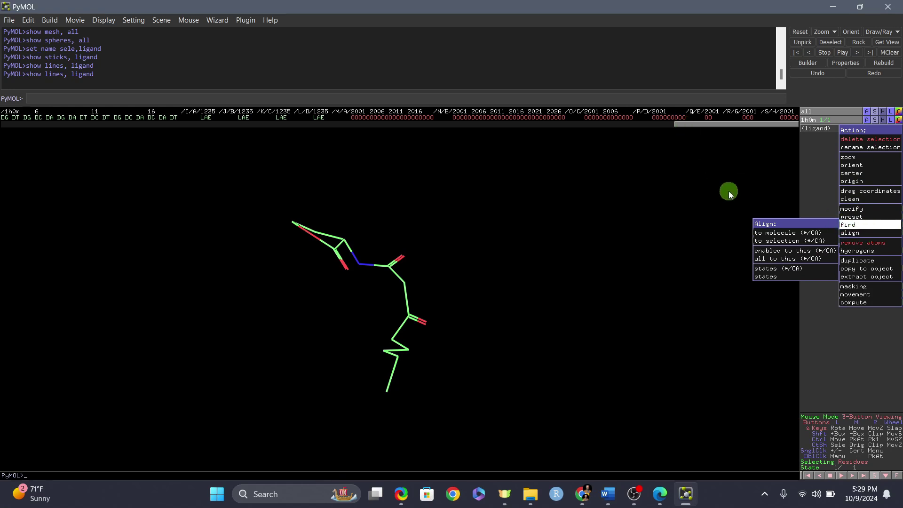
click(826, 128)
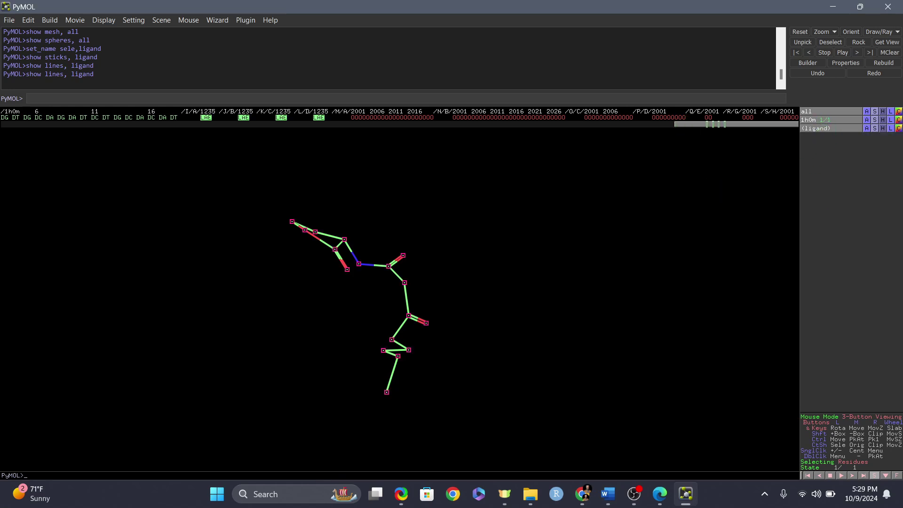
click(880, 111)
click(882, 123)
click(408, 222)
click(818, 153)
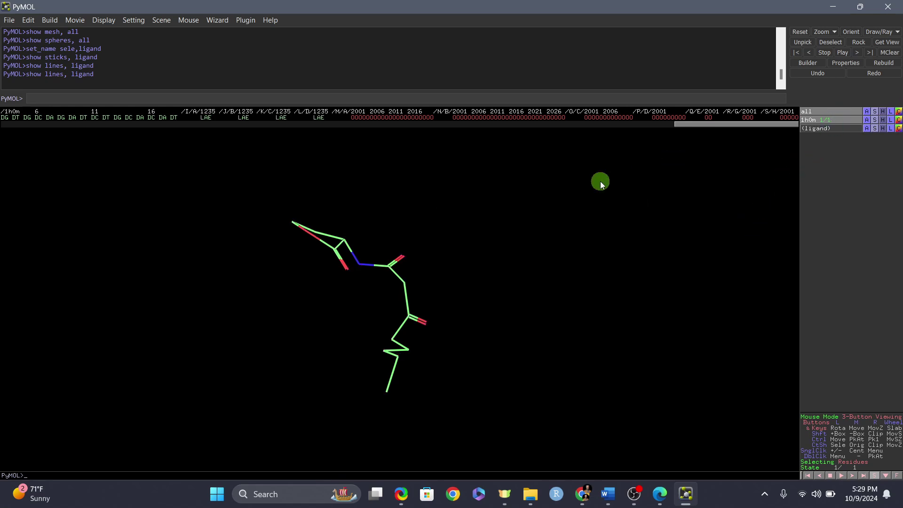
- Hide every representation of the ligand selection and try to zoom to the visible atoms
click(882, 112)
click(882, 113)
click(882, 120)
click(882, 121)
click(884, 133)
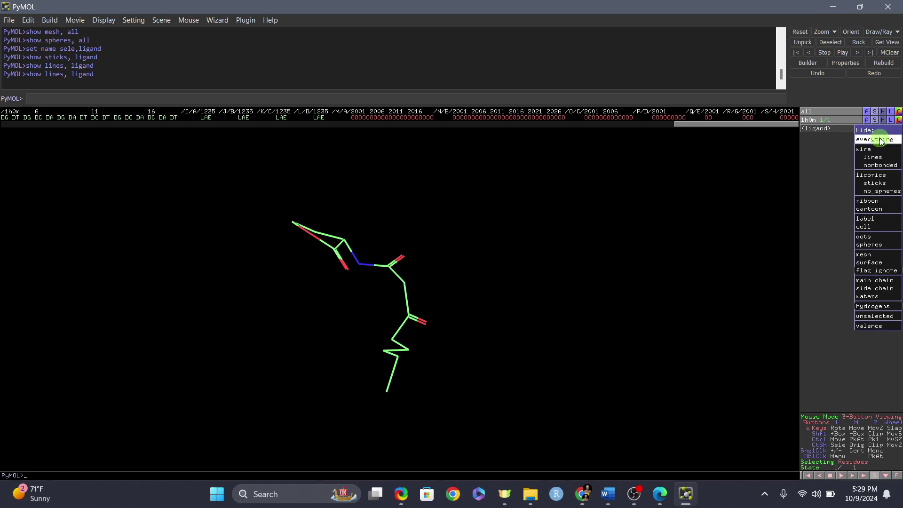
click(864, 143)
right_click(390, 213)
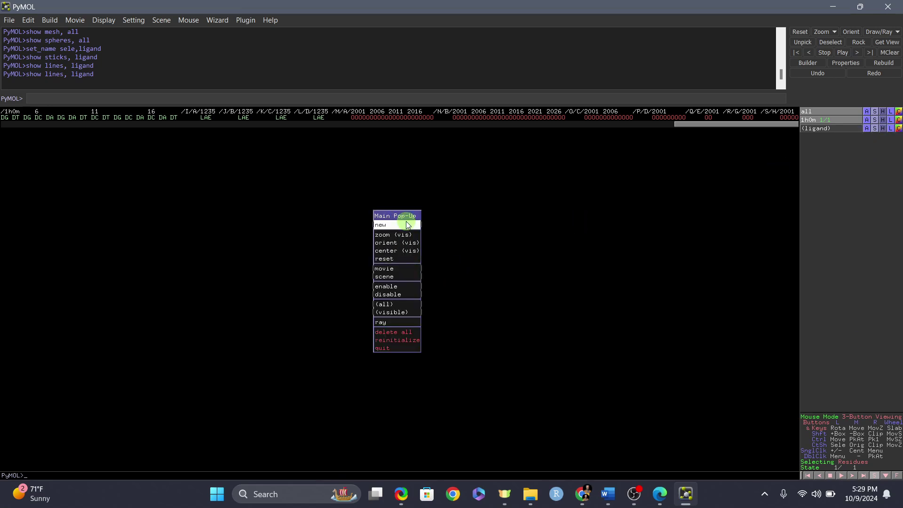
click(390, 234)
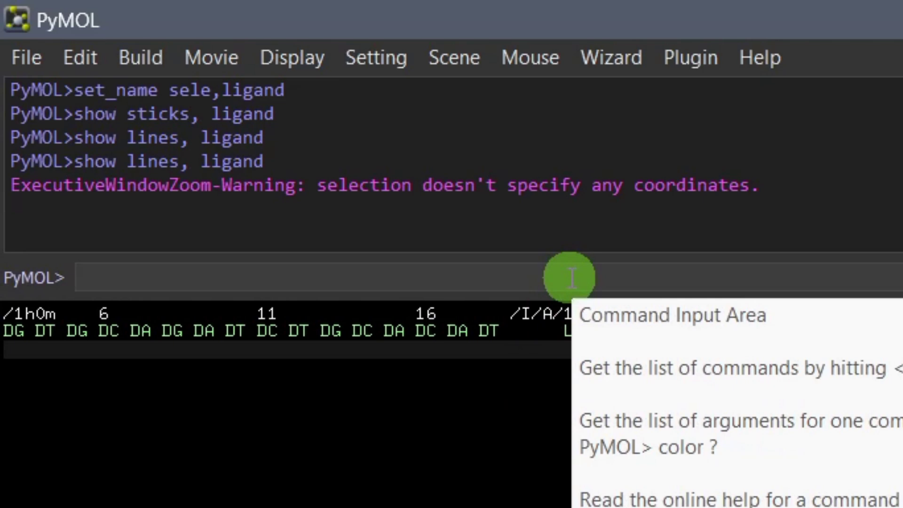
- Define a domain1 selection for residues 1-50 of chain A with the command "select domain1, chain A and resi 1-50"
text(select)
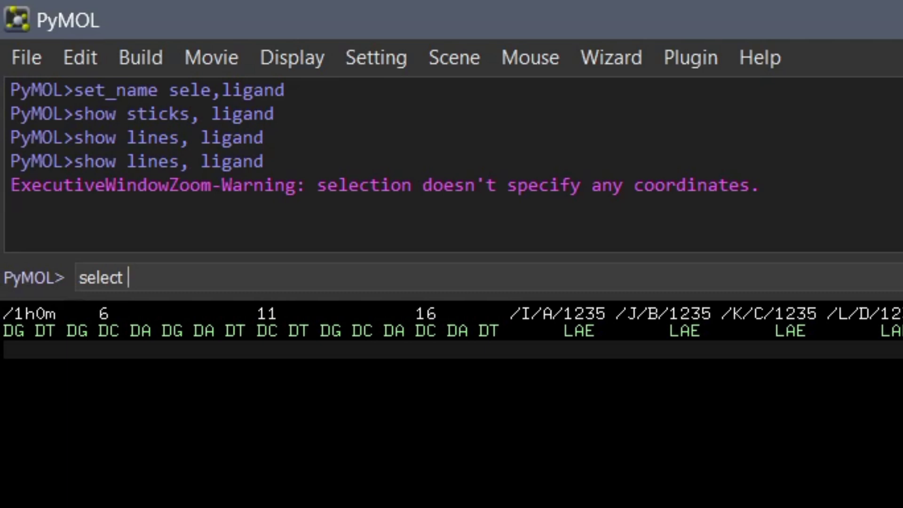
text(domain1)
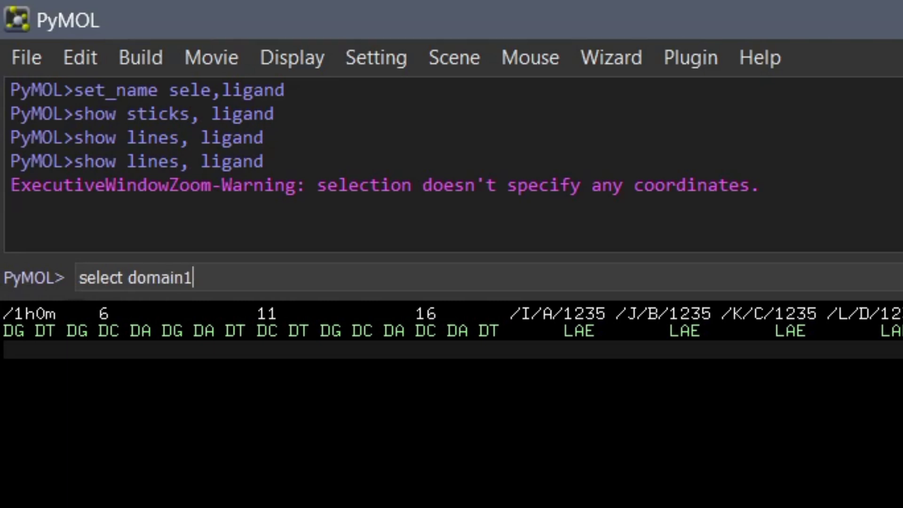
text(, chain)
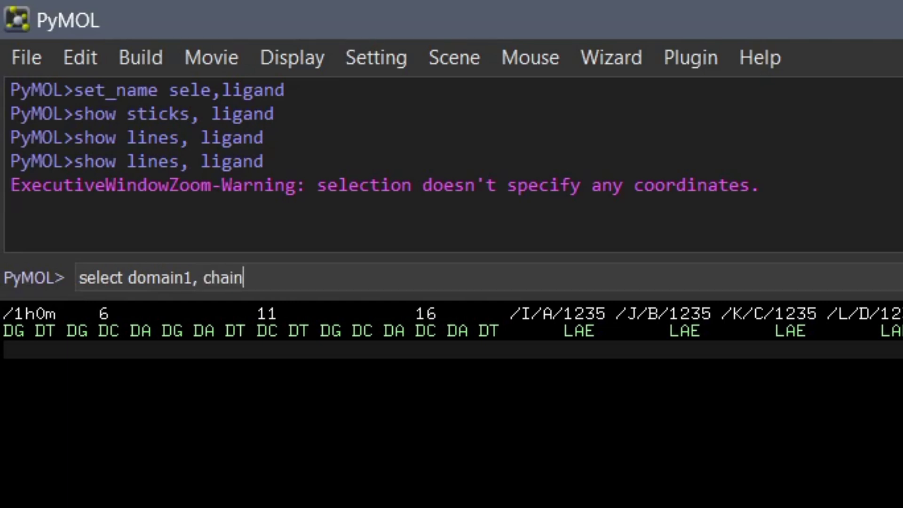
text( A and )
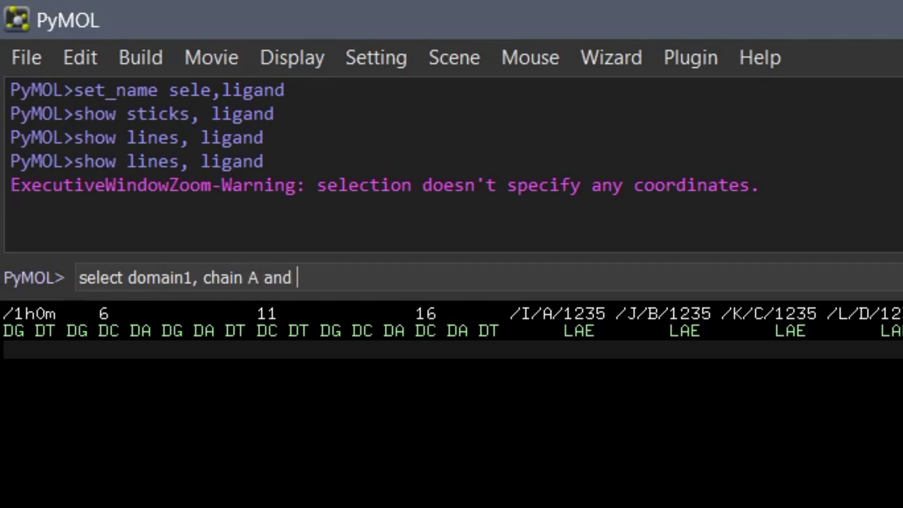
text(resi 1-)
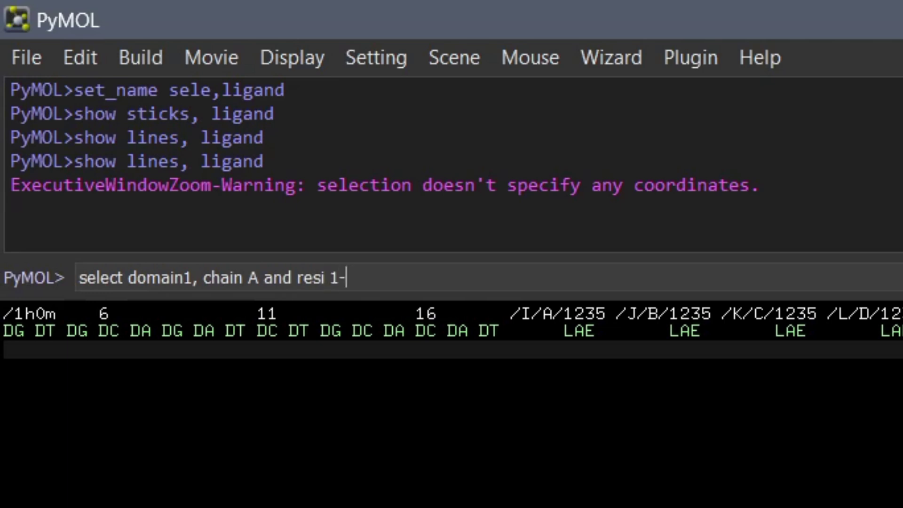
text(50)
key(Return)
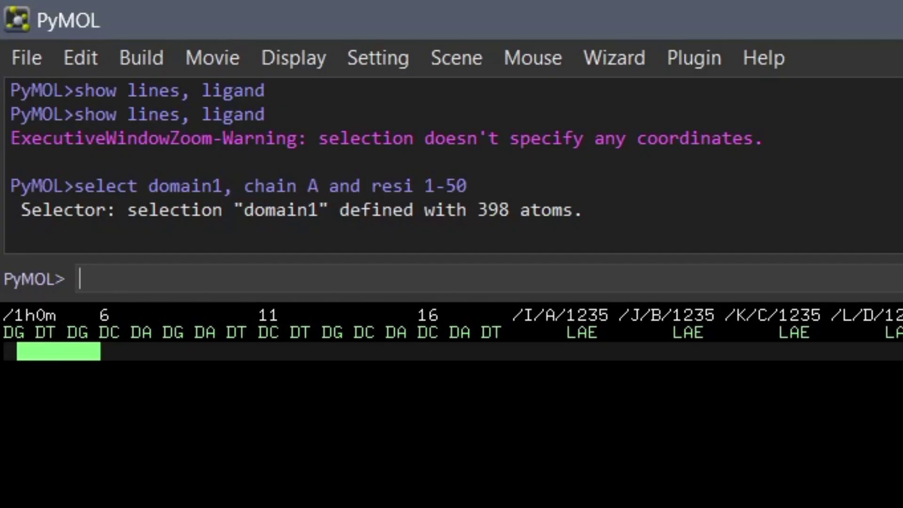
- Define a domain2 selection with the command "select domain2, chain A and resi 51-76" and switch the highlighting between the two domain selections
text(select)
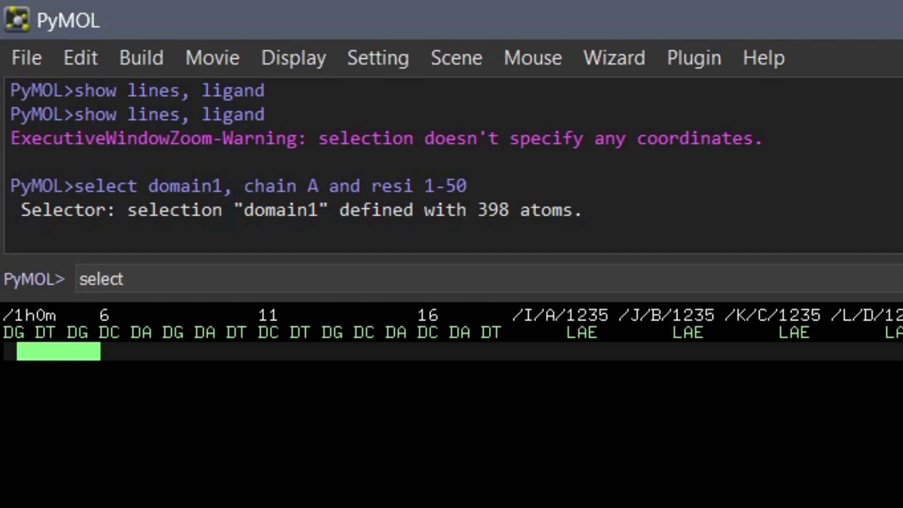
text( domain2)
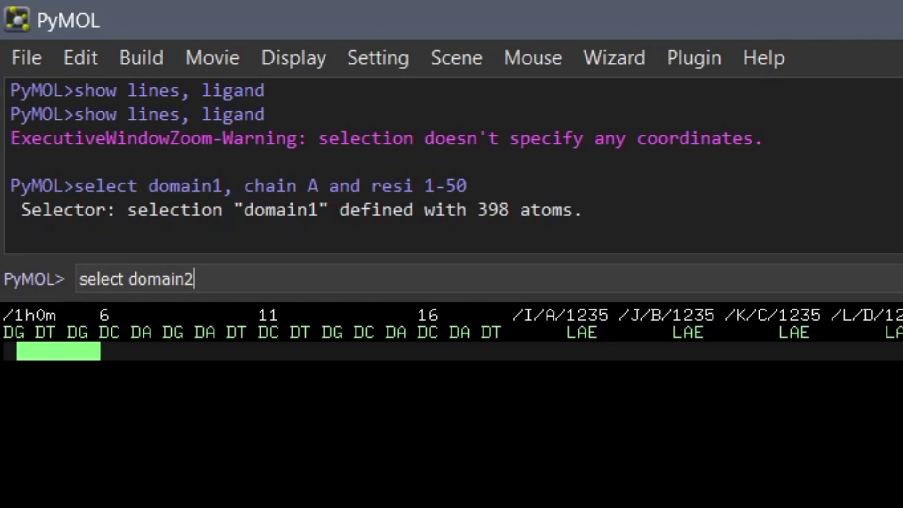
text(, chain)
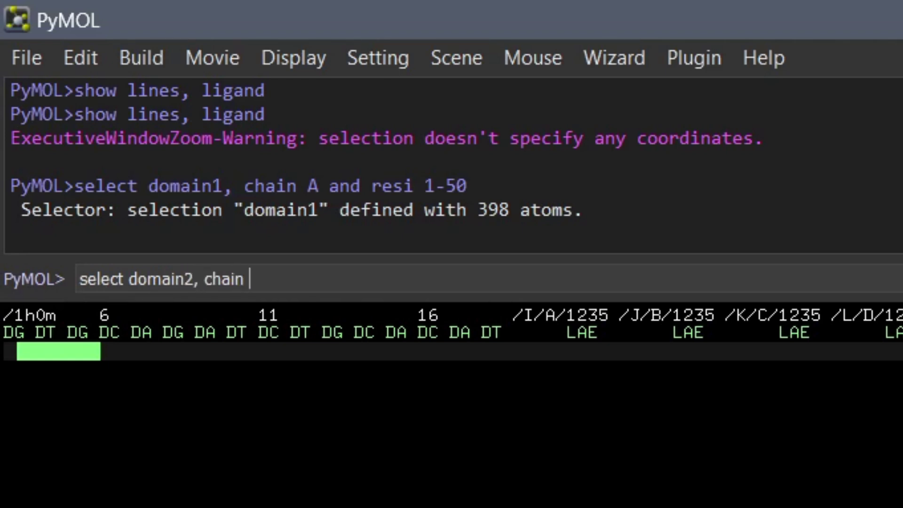
text( A and resi )
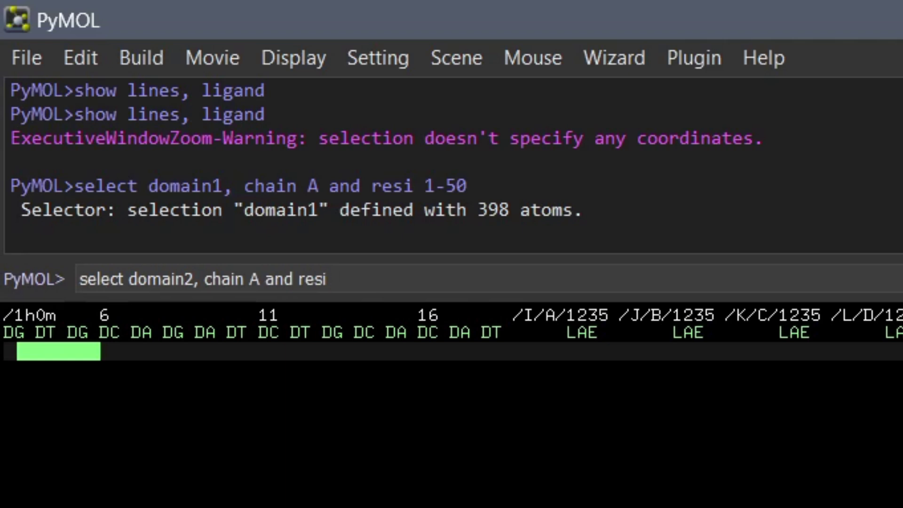
text(5)
text(-76)
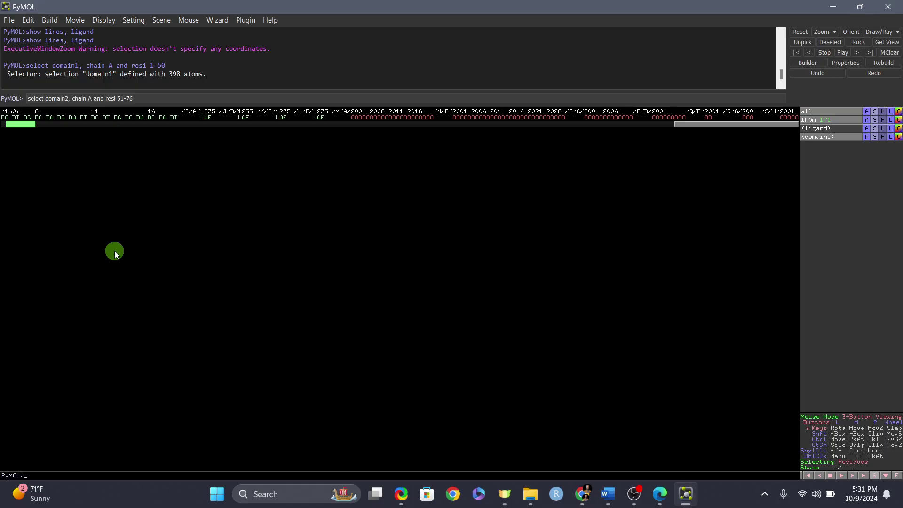
key(Return)
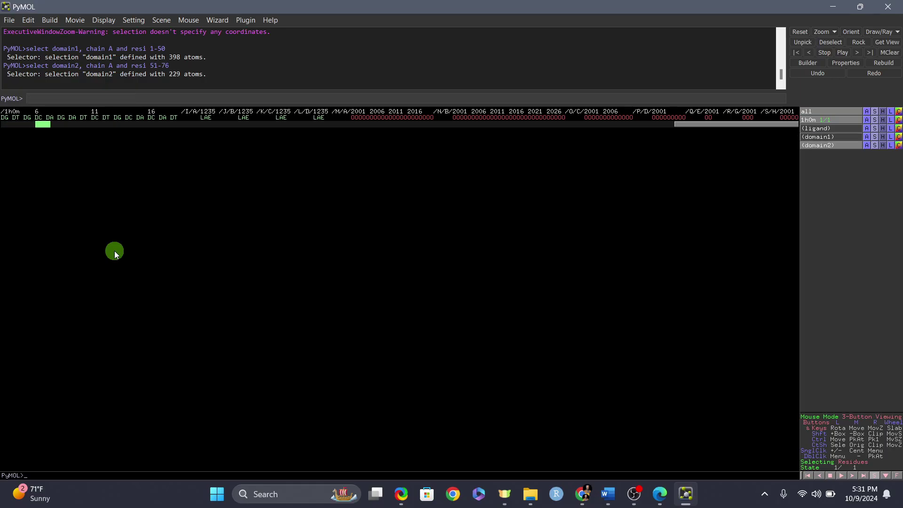
click(827, 149)
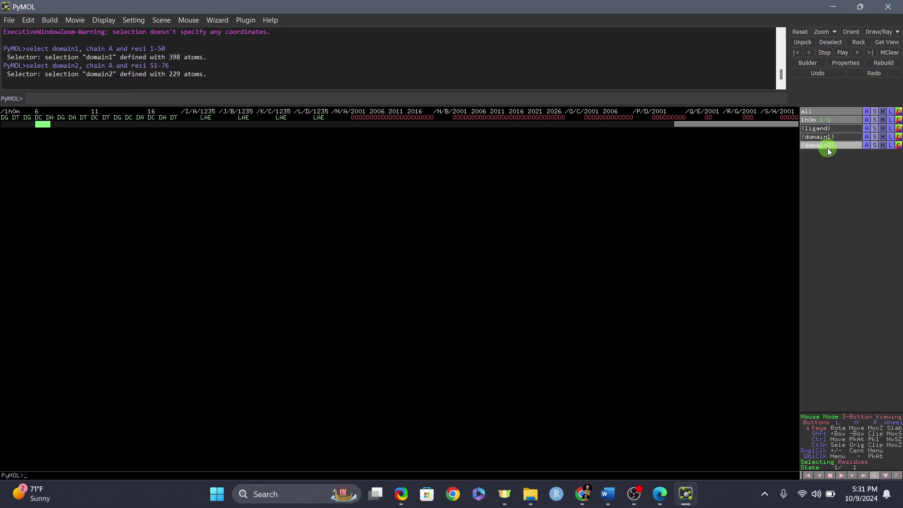
click(823, 137)
click(827, 149)
click(825, 137)
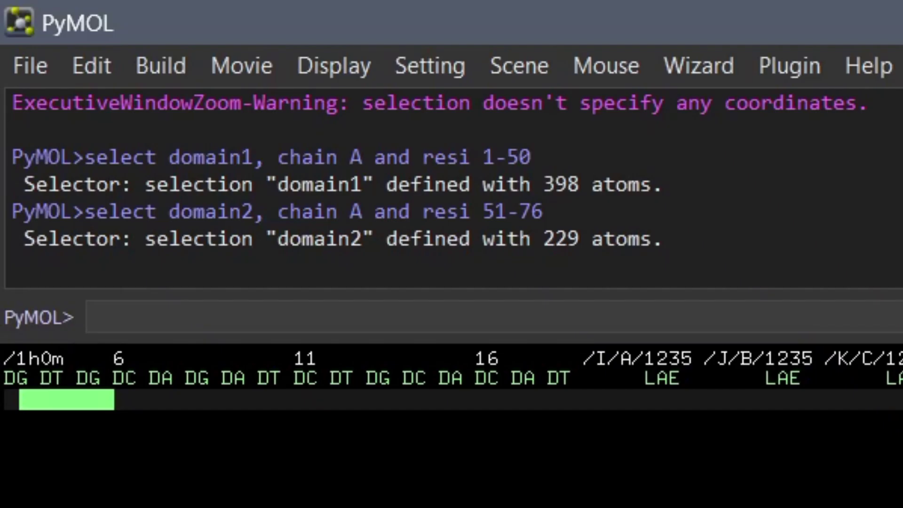
- Add the mesh representation to the second domain with the command "show mesh, domain2"
click(484, 324)
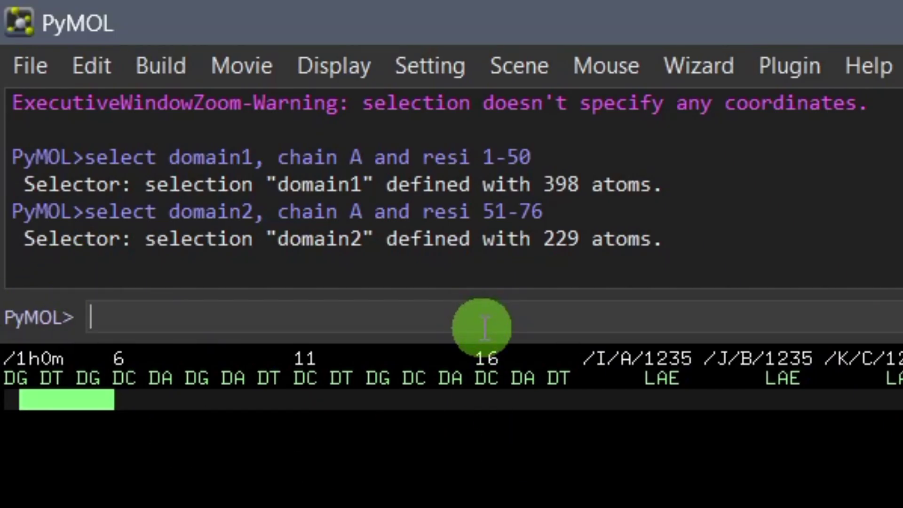
text(show mesh)
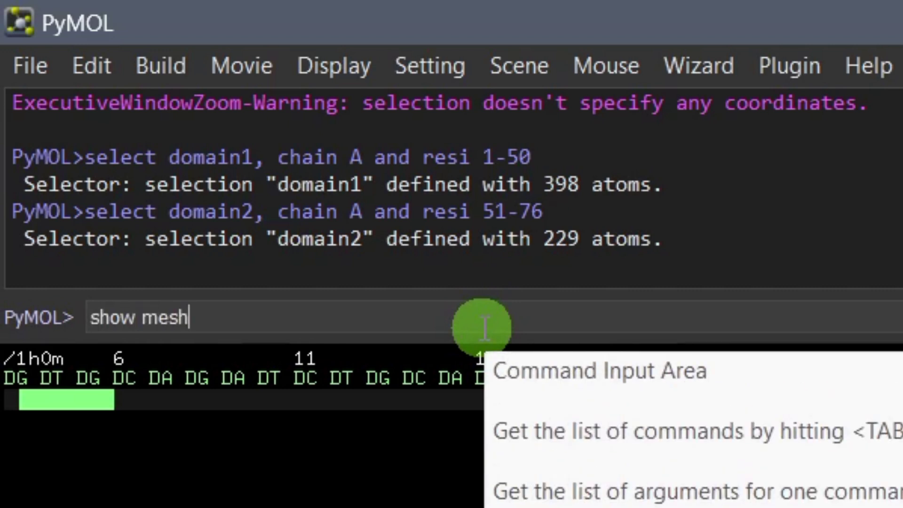
key(BackSpace)
text(, domain 2)
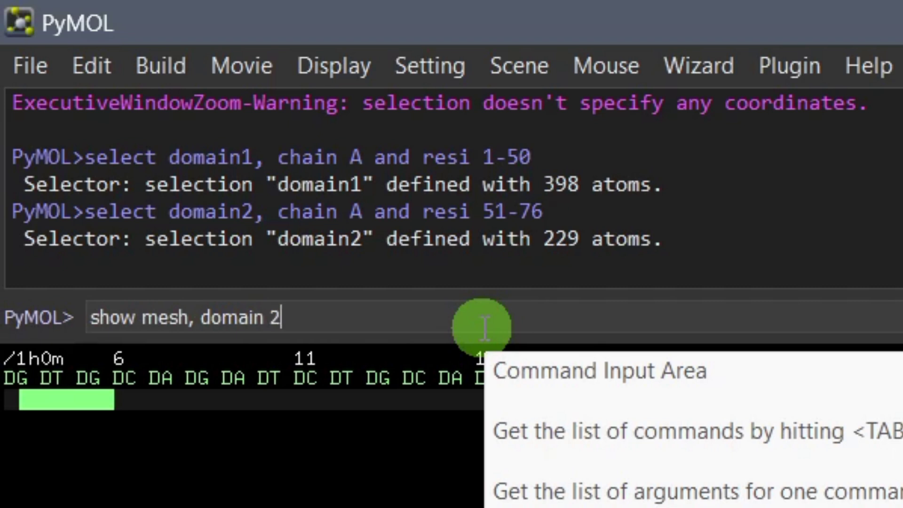
key(BackSpace)
key(BackSpace)
text(2)
key(Return)
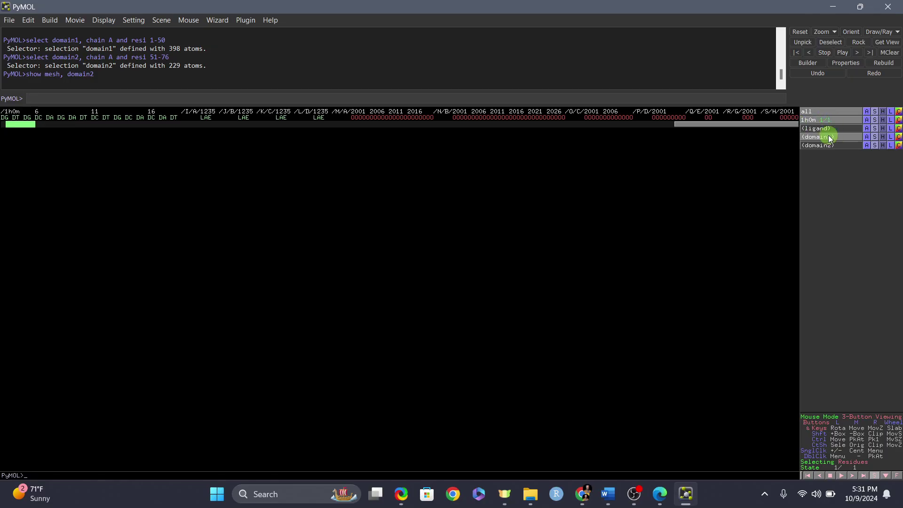
- Highlight the domain2 selection and zoom the view to the visible atoms
click(829, 145)
click(823, 137)
click(843, 145)
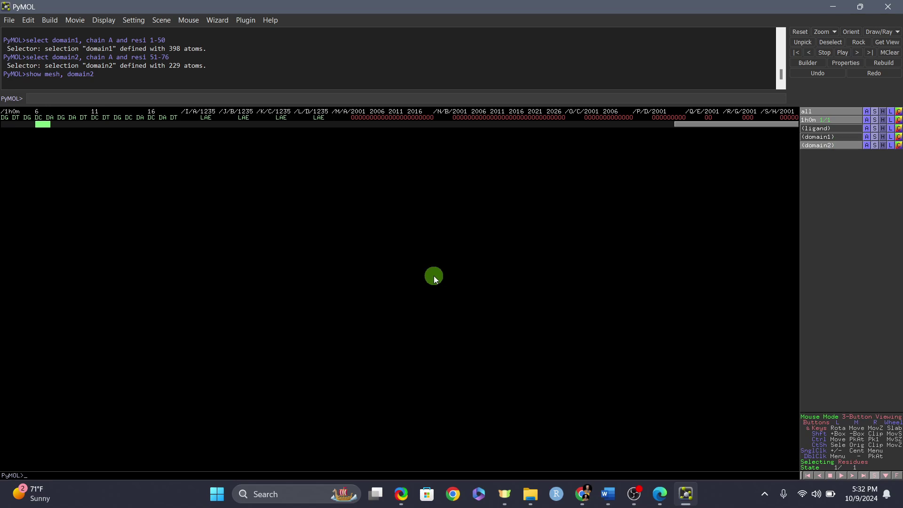
right_click(436, 271)
click(450, 294)
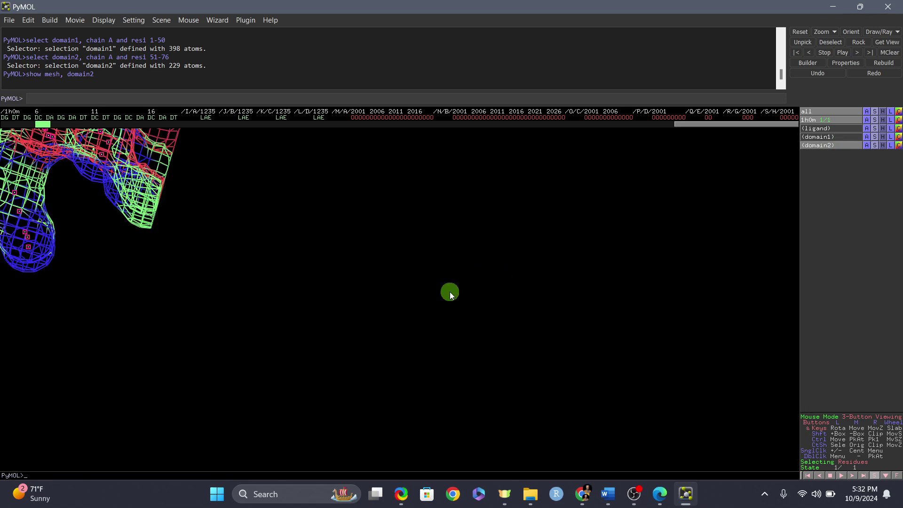
- Examine the mesh surface of domain2 from several angles and distances
right_drag(689, 347, 529, 277)
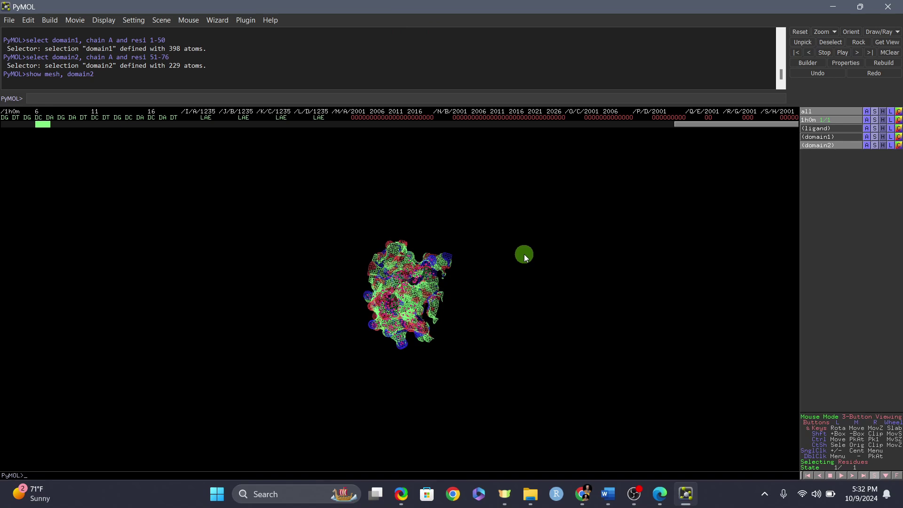
drag(426, 291, 574, 266)
right_drag(574, 266, 405, 269)
drag(404, 269, 296, 246)
right_drag(487, 196, 499, 308)
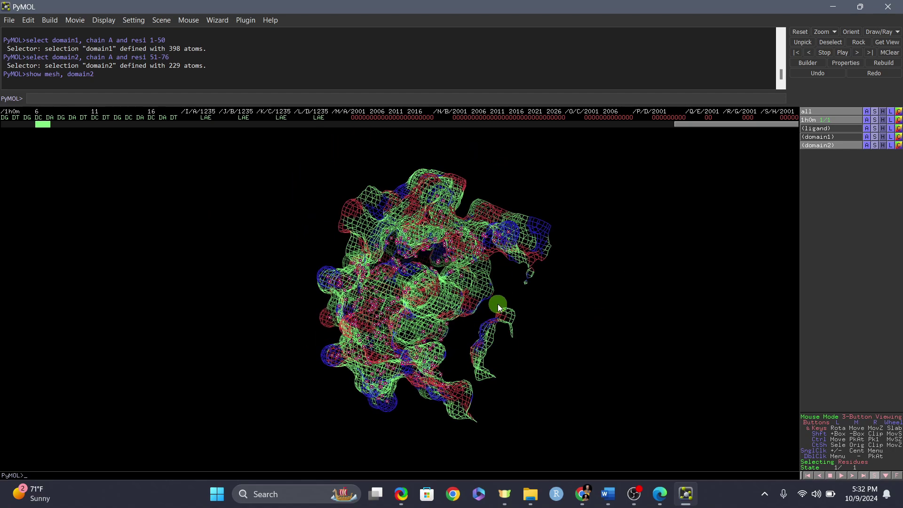
drag(423, 240, 453, 250)
drag(409, 303, 390, 353)
drag(480, 304, 425, 281)
- Add the spheres representation to the first domain with the command "show spheres, domain1"
click(190, 97)
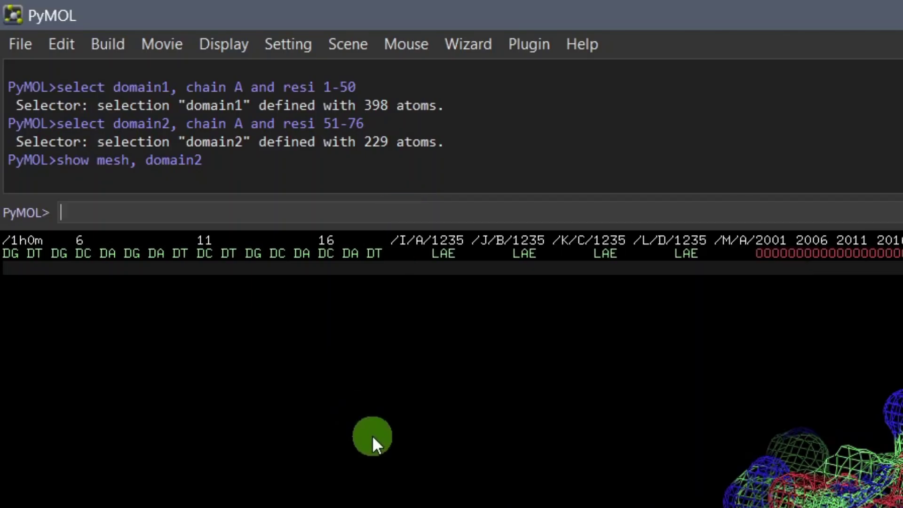
text(show spheres, domain)
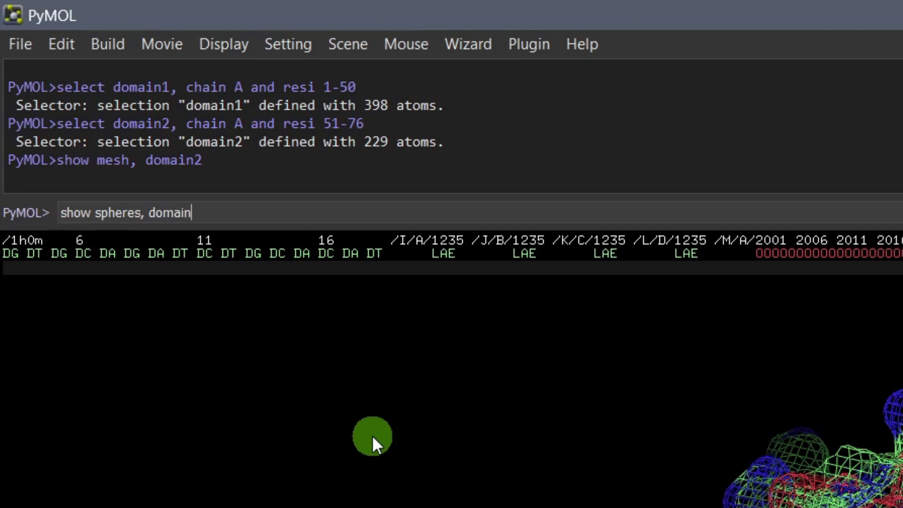
text(1)
key(Return)
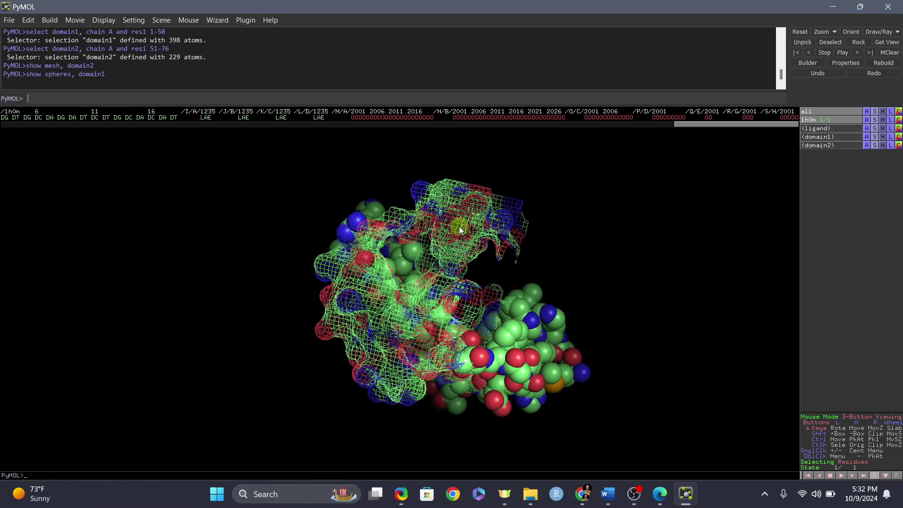
- Examine from several angles and up close how the spheres of domain1 meet the mesh of domain2
drag(458, 267, 378, 312)
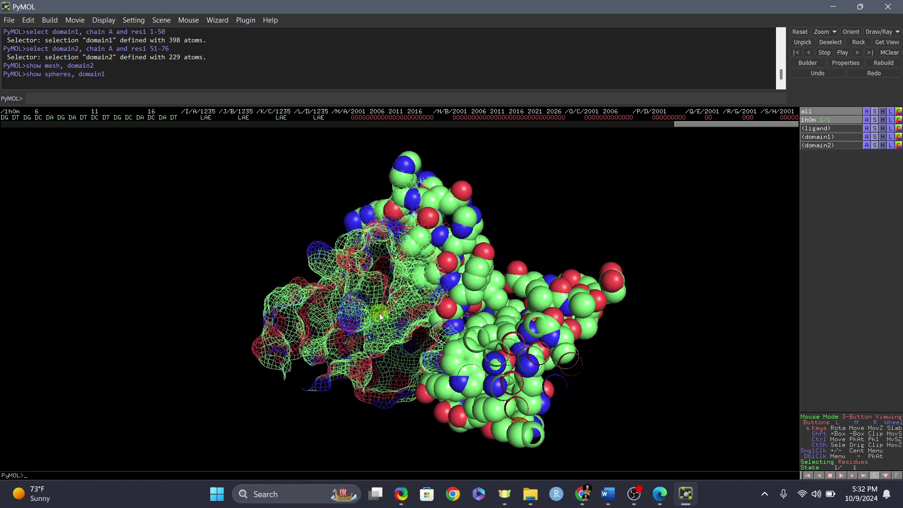
drag(707, 232, 671, 292)
mouse_move(678, 258)
mouse_down()
mouse_move(677, 244)
mouse_move(433, 264)
mouse_move(439, 310)
mouse_move(416, 351)
mouse_move(413, 329)
mouse_move(441, 295)
mouse_move(620, 269)
mouse_move(641, 303)
mouse_move(402, 359)
mouse_move(387, 265)
mouse_up()
click(661, 299)
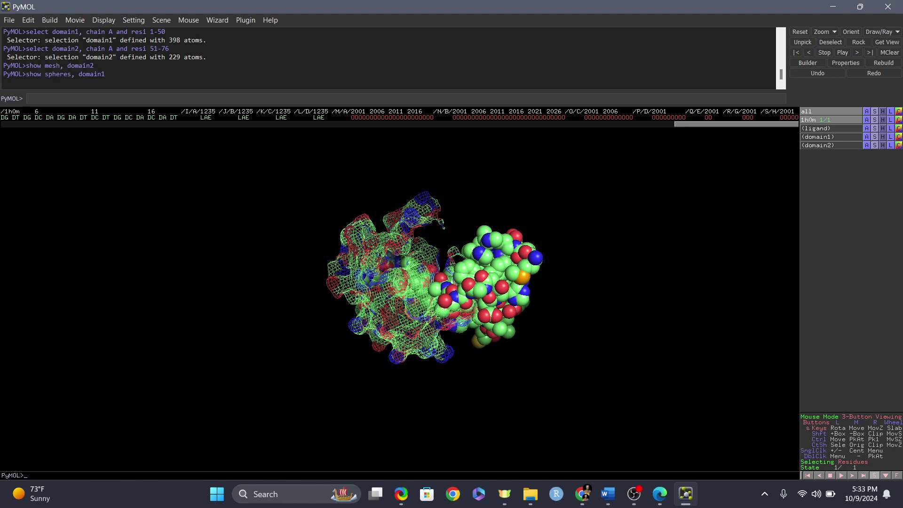
click(465, 205)
click(440, 161)
mouse_move(419, 210)
right_down()
mouse_move(619, 354)
mouse_move(540, 377)
mouse_move(428, 291)
mouse_move(455, 265)
mouse_move(447, 323)
mouse_move(479, 305)
right_up()
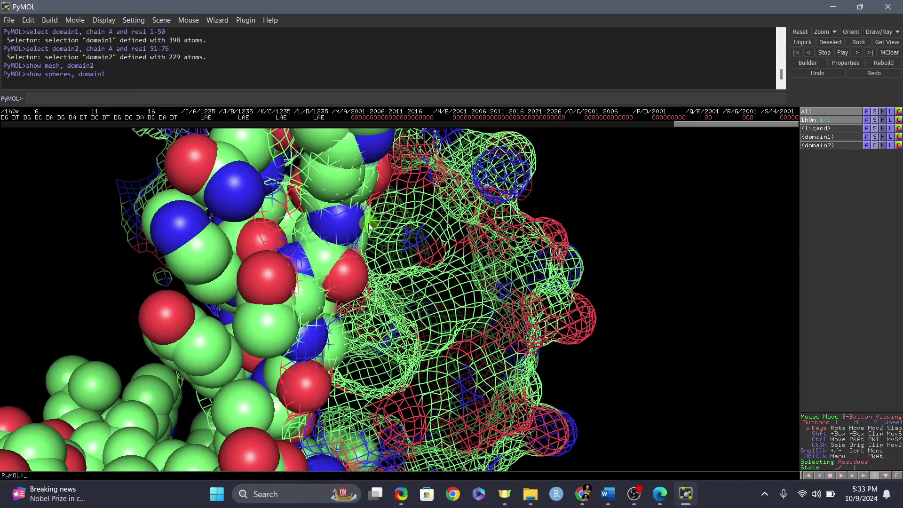
drag(368, 223, 475, 270)
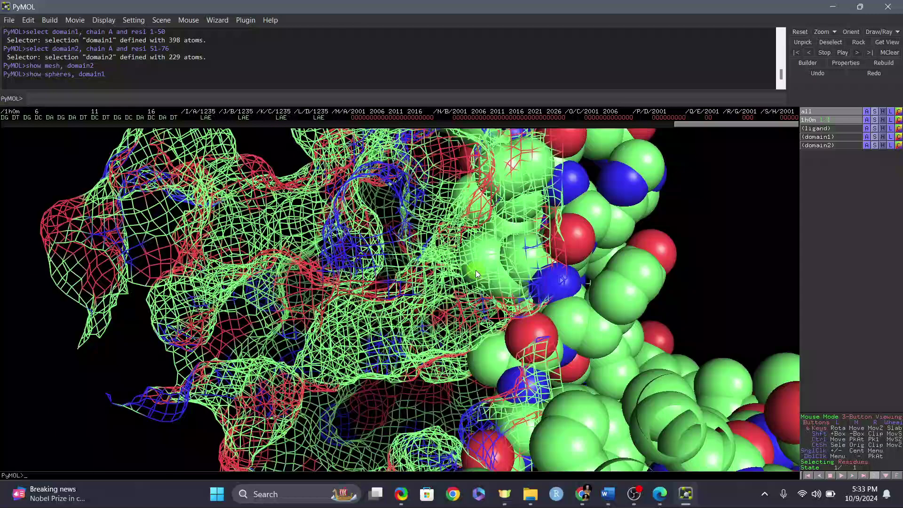